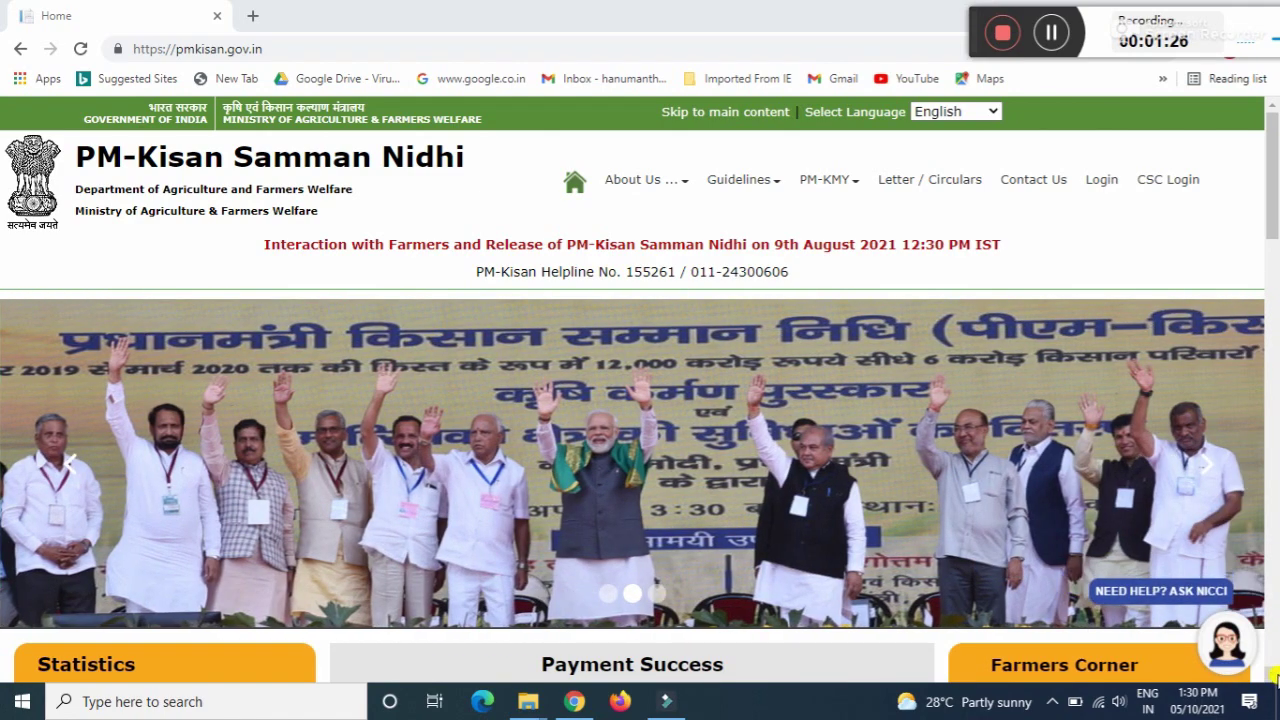
# - Open the New Farmer Registration form from the Farmers Corner section
pyautogui.scroll(-4, 1276, 678)
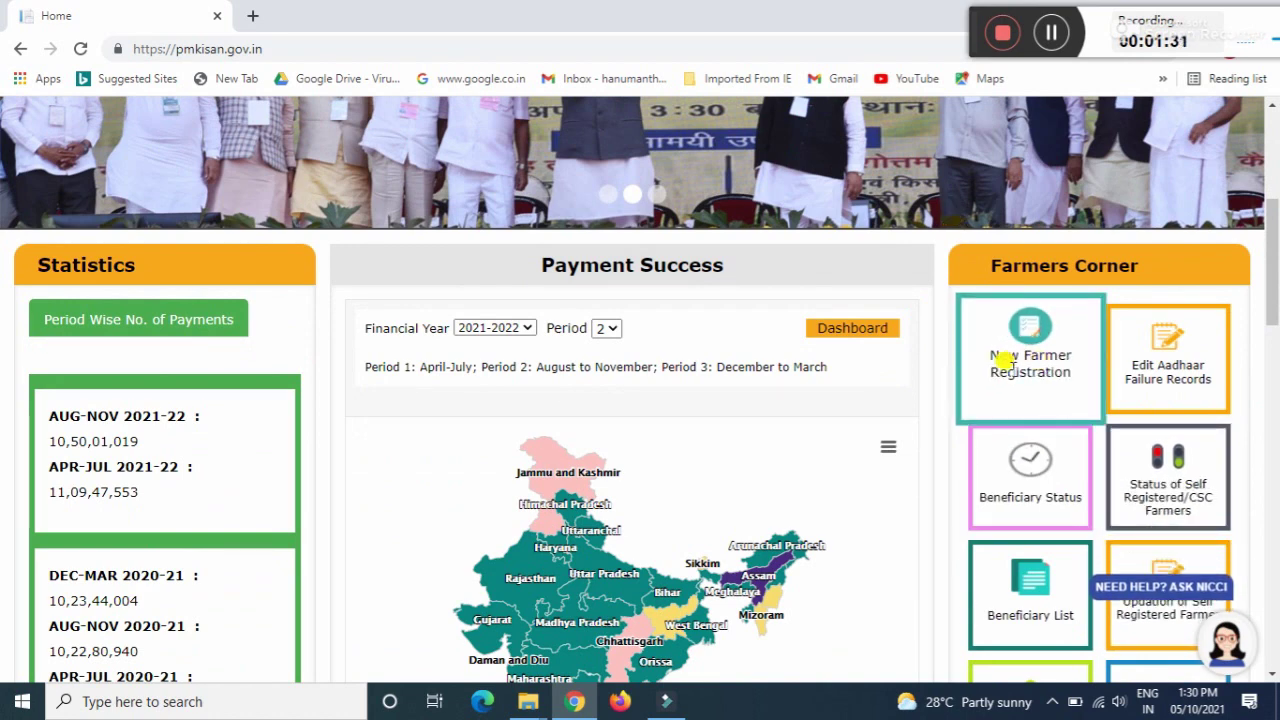
pyautogui.click(1035, 328)
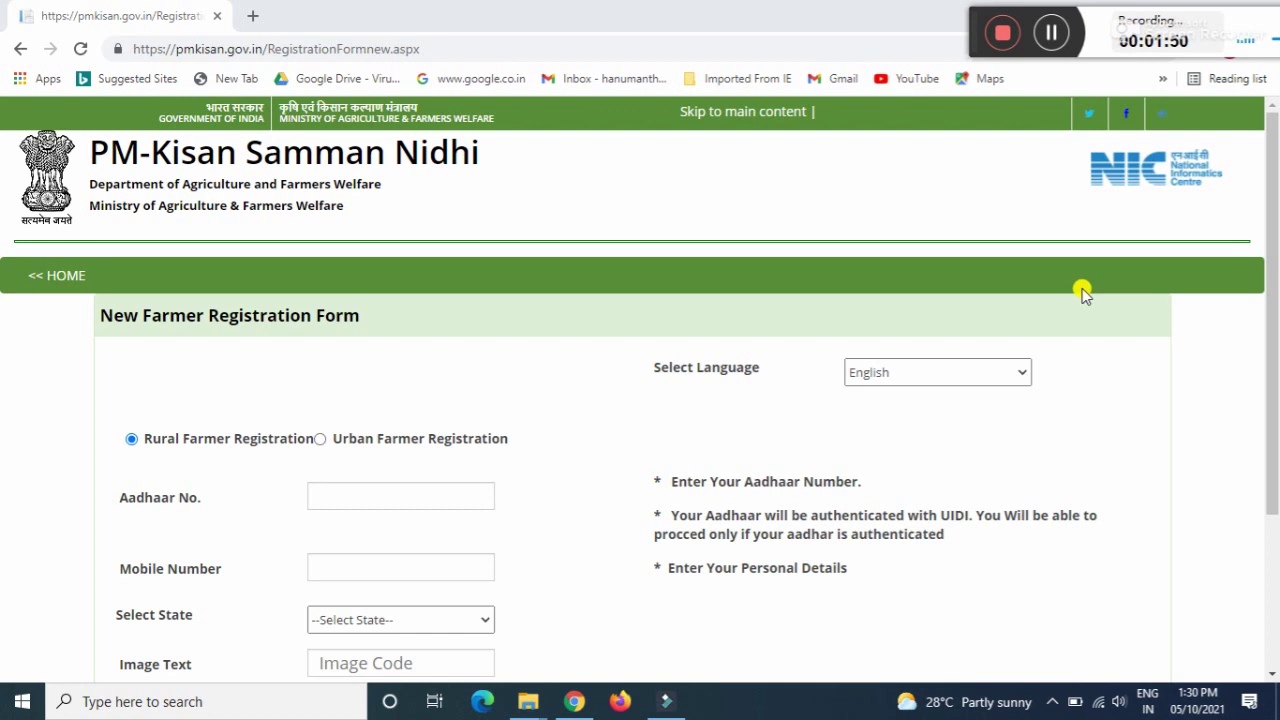
pyautogui.click(904, 381)
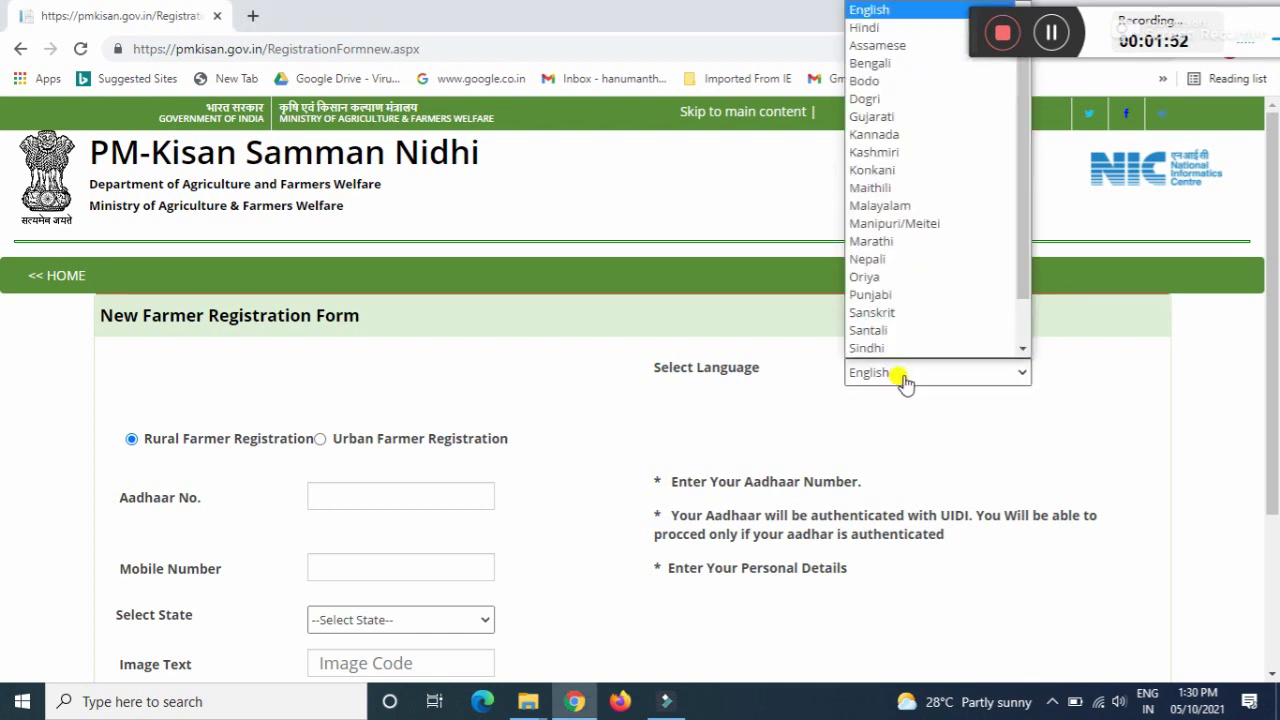
pyautogui.scroll(-1, 910, 310)
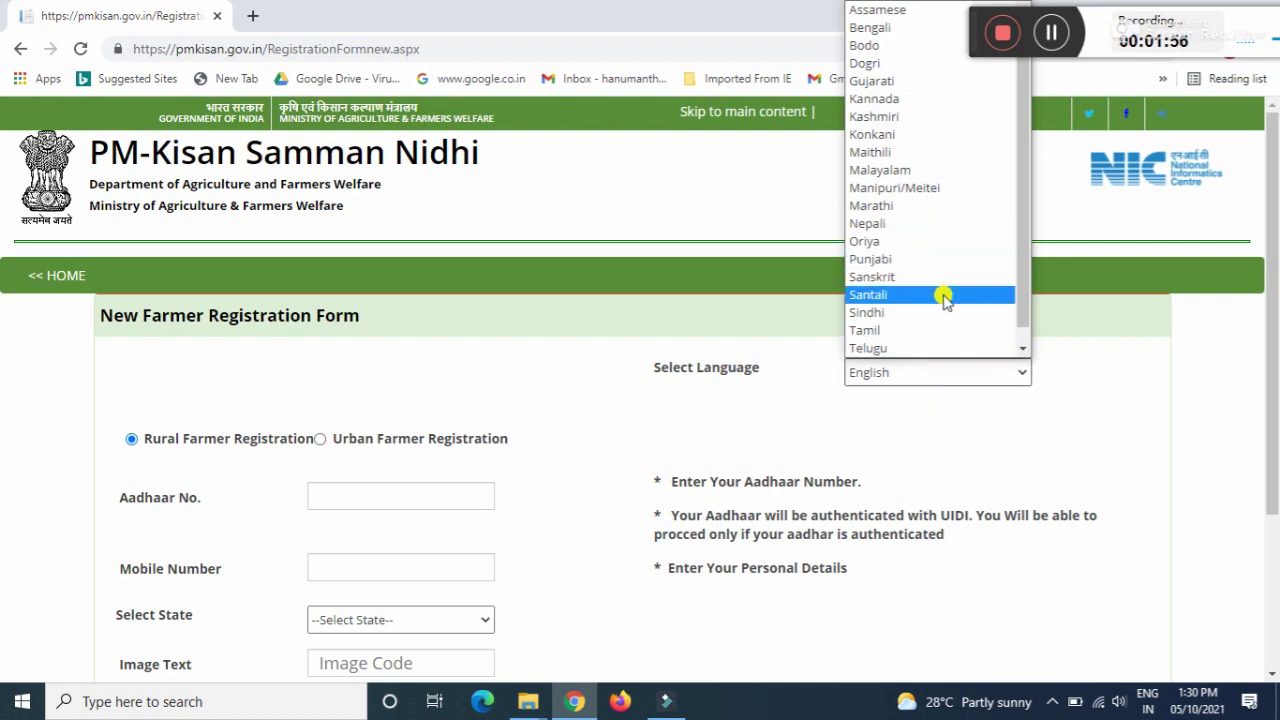
pyautogui.click(1197, 410)
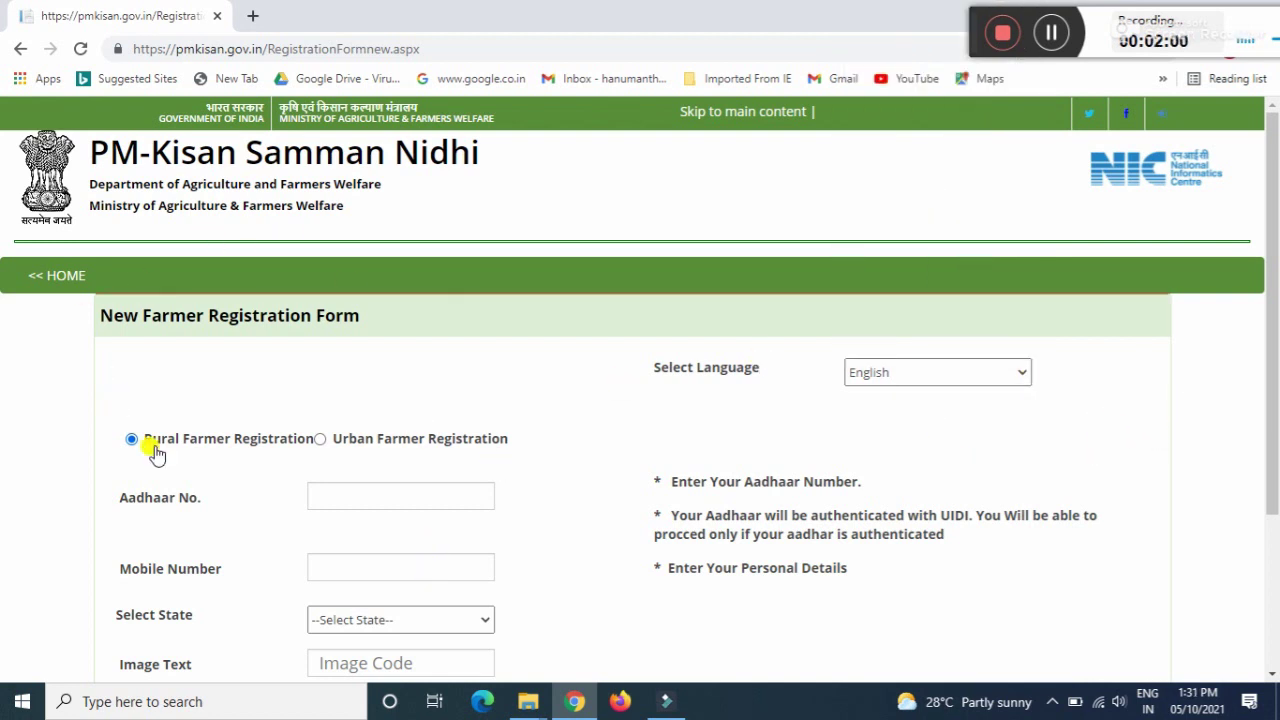
# - Set the state to KARNATAKA in the rural farmer registration form
pyautogui.click(1273, 674)
pyautogui.click(1273, 676)
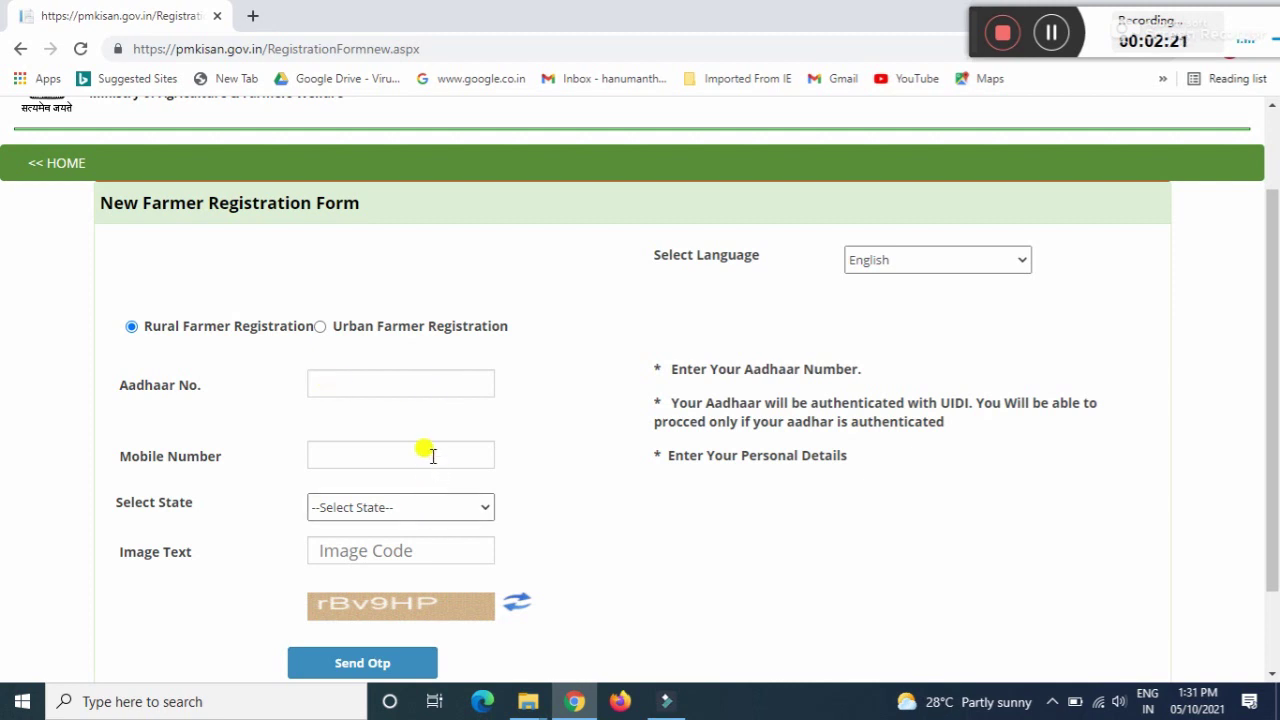
pyautogui.click(409, 508)
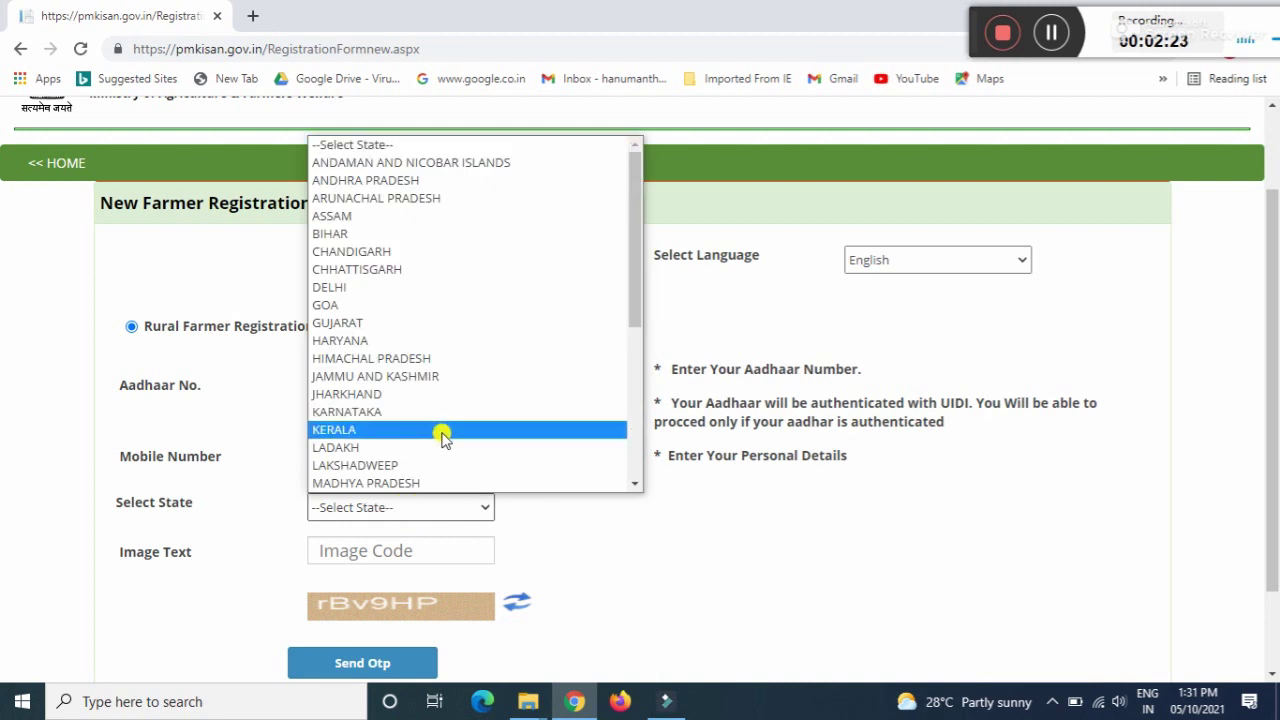
pyautogui.click(415, 418)
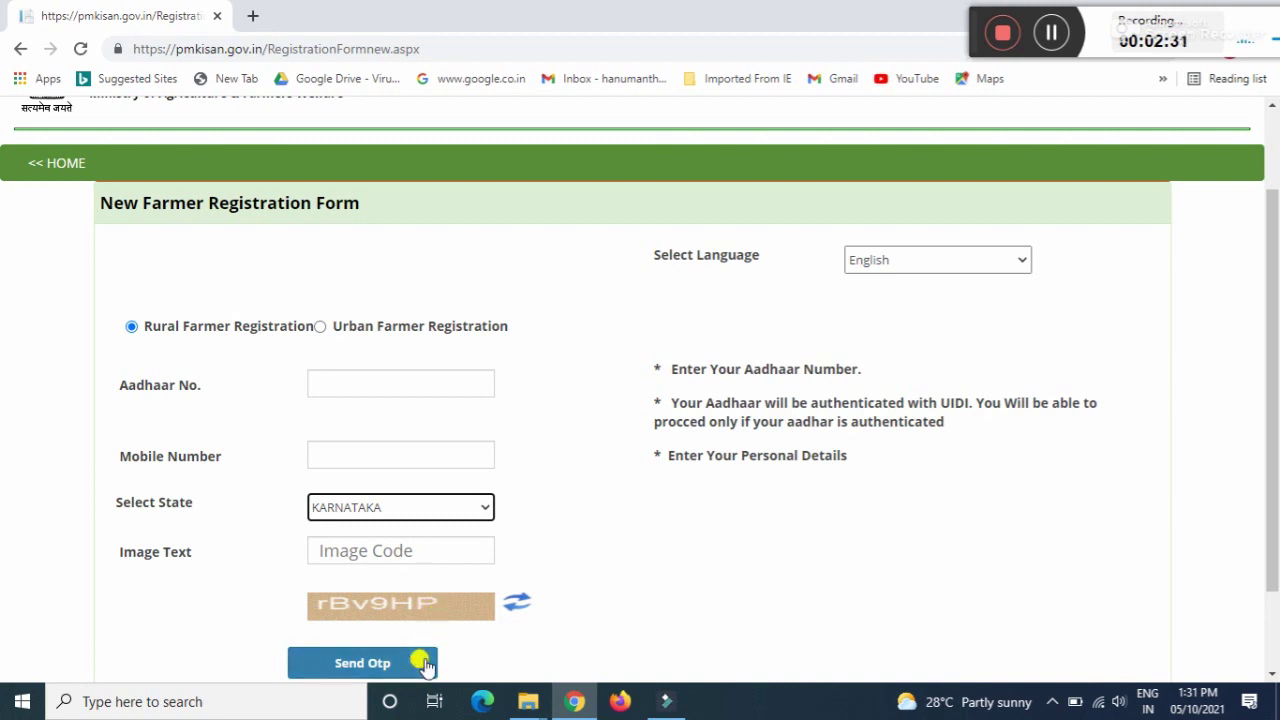
pyautogui.click(1052, 32)
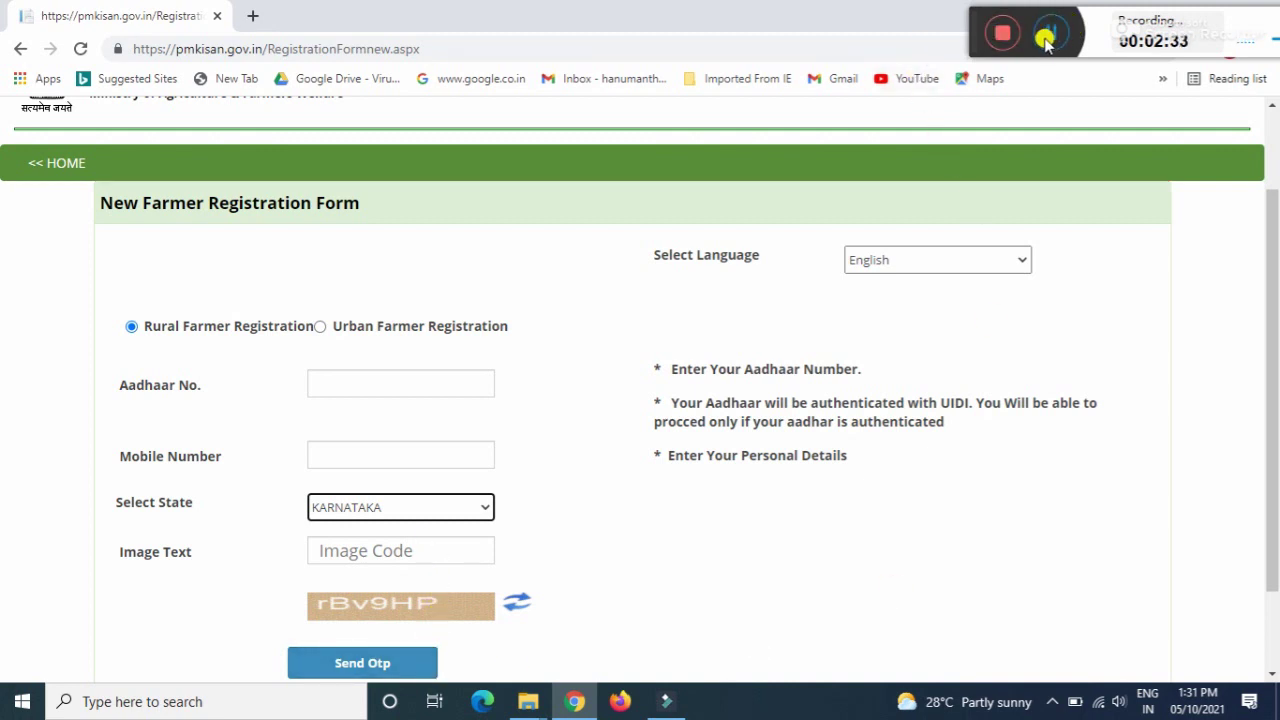
pyautogui.click(1057, 36)
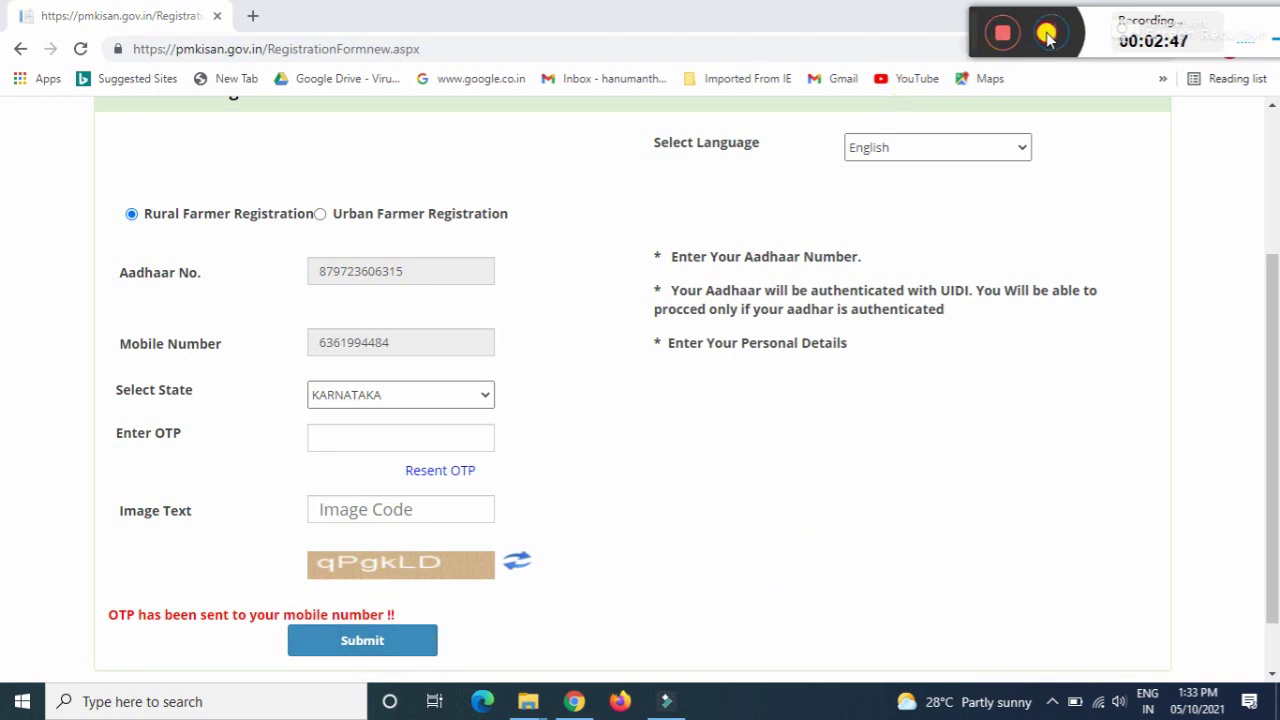
pyautogui.click(1052, 35)
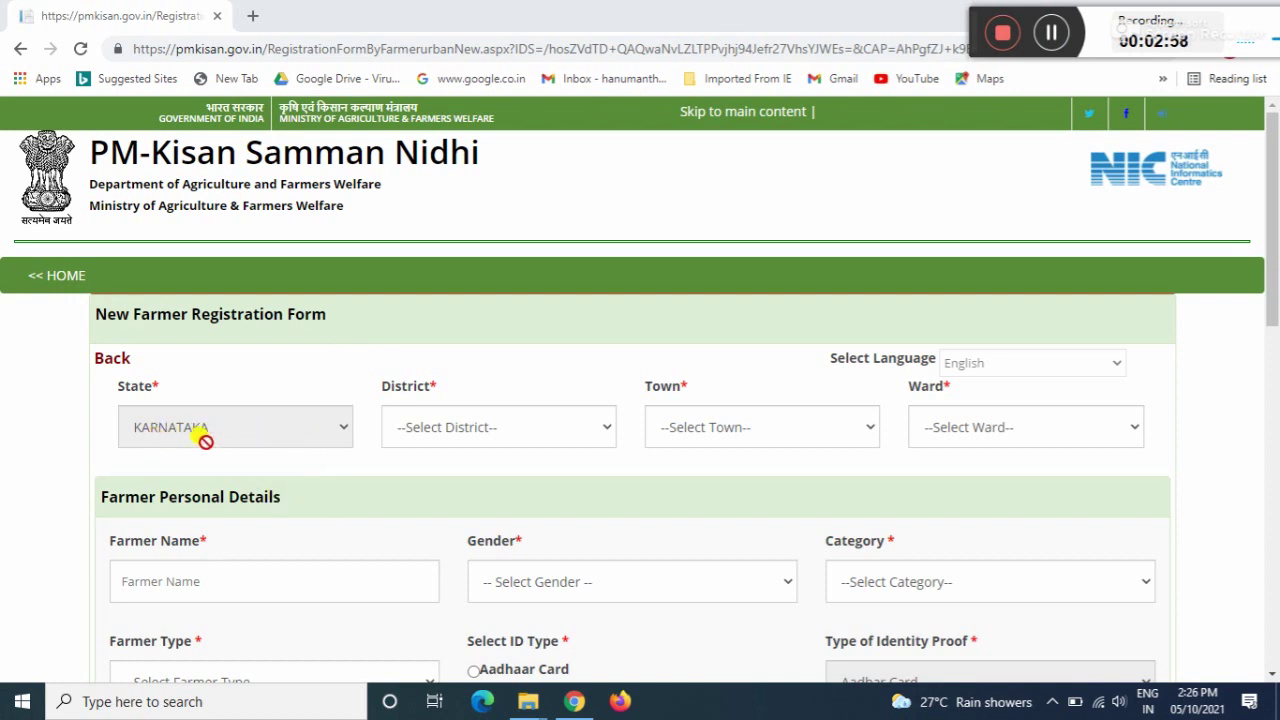
# - Set the farmer's location to district BALLARI, town Hosapete and ward Hospet (CMC) - Ward No.22
pyautogui.click(491, 438)
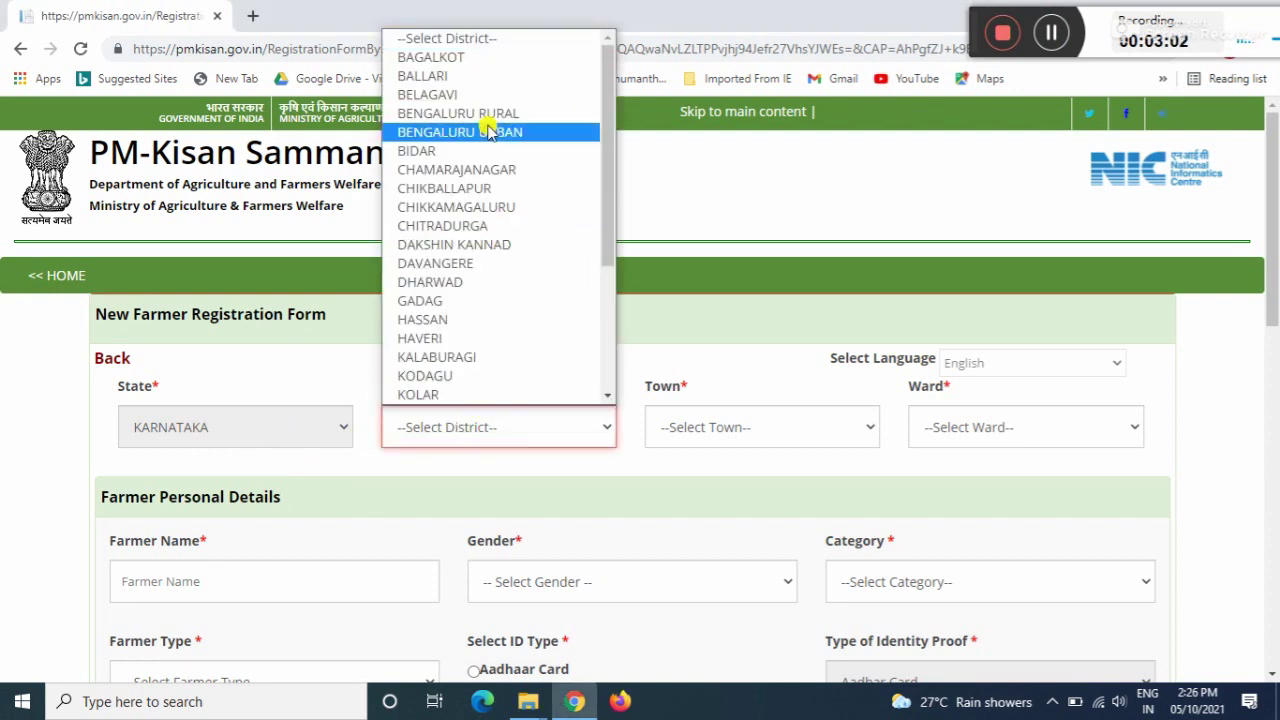
pyautogui.click(466, 76)
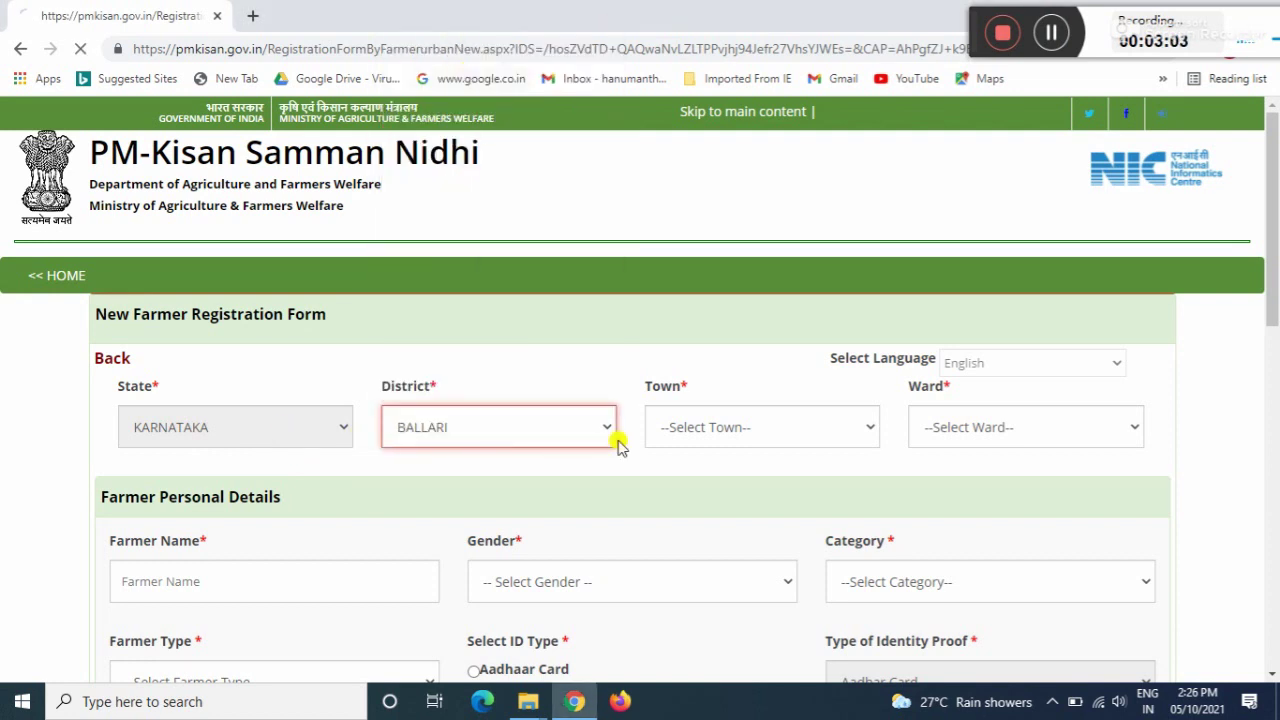
pyautogui.click(735, 432)
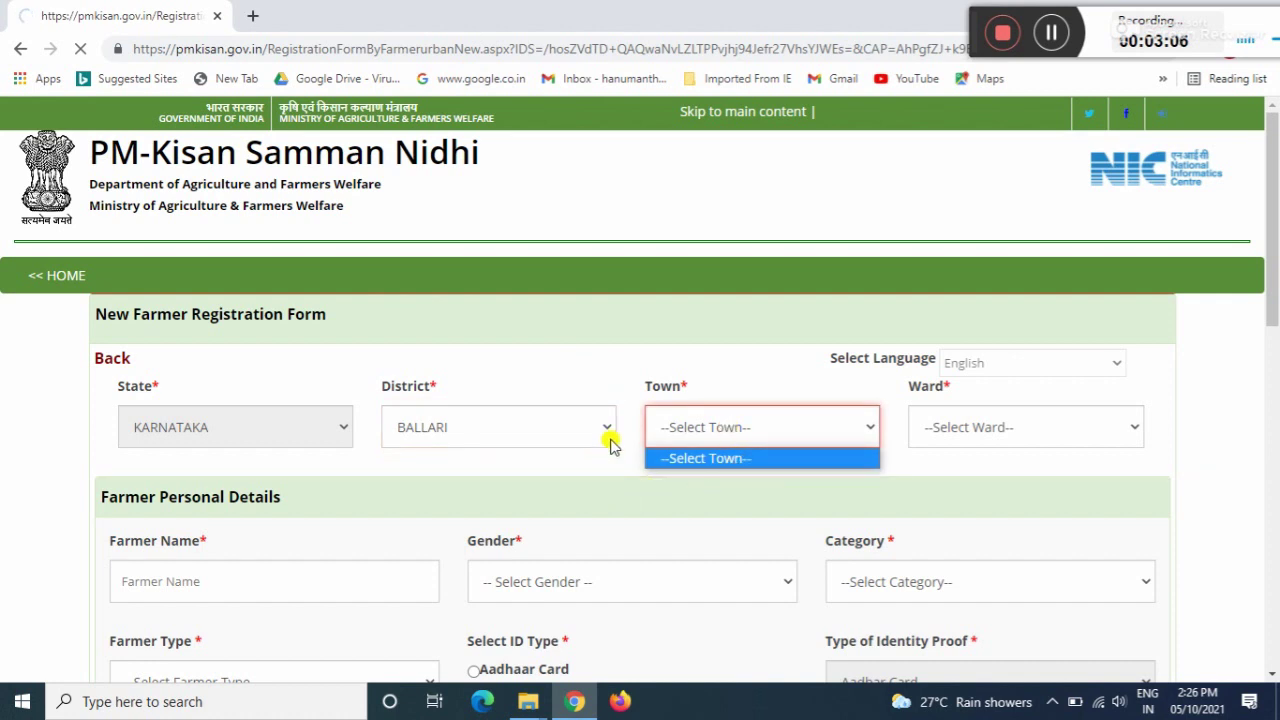
pyautogui.click(706, 442)
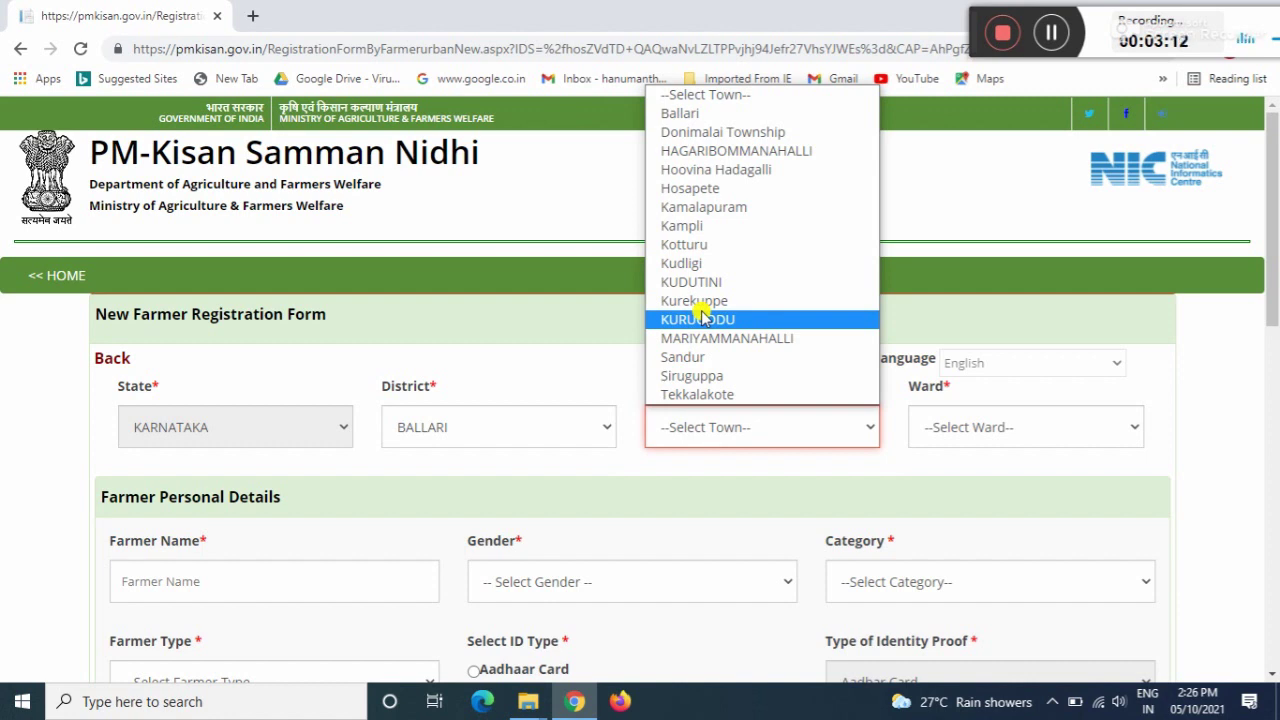
pyautogui.click(700, 189)
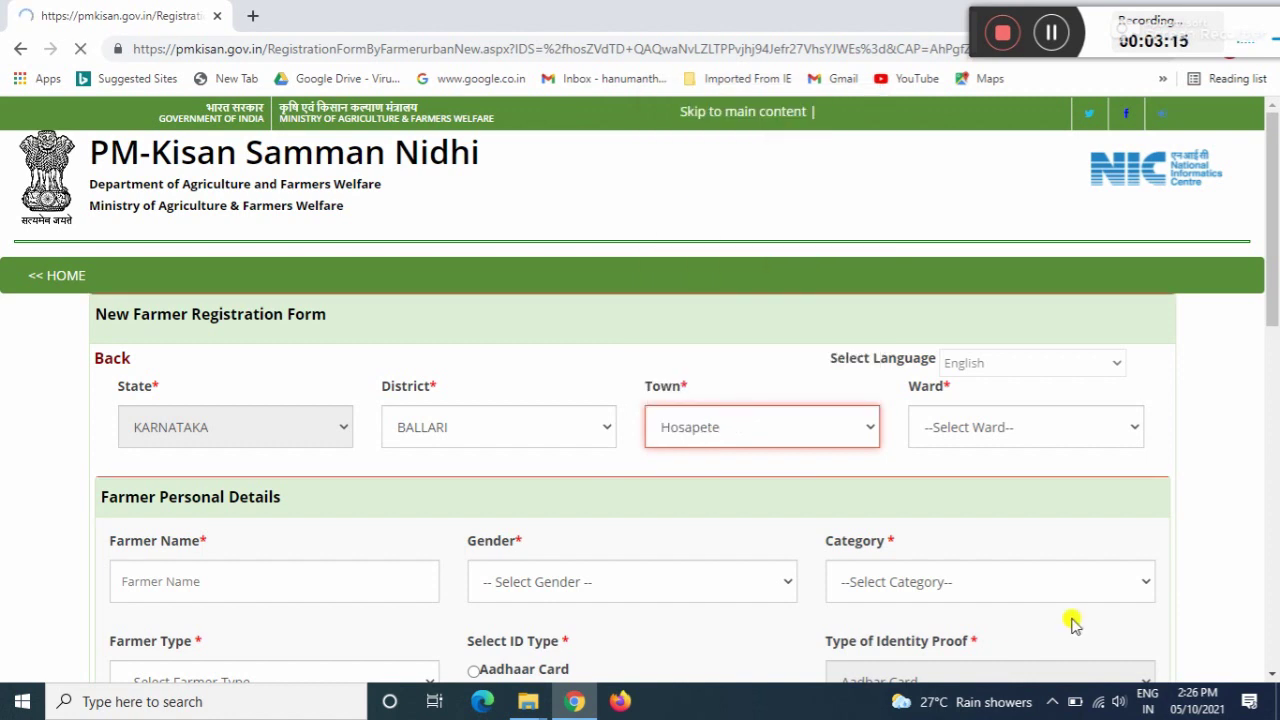
pyautogui.click(963, 428)
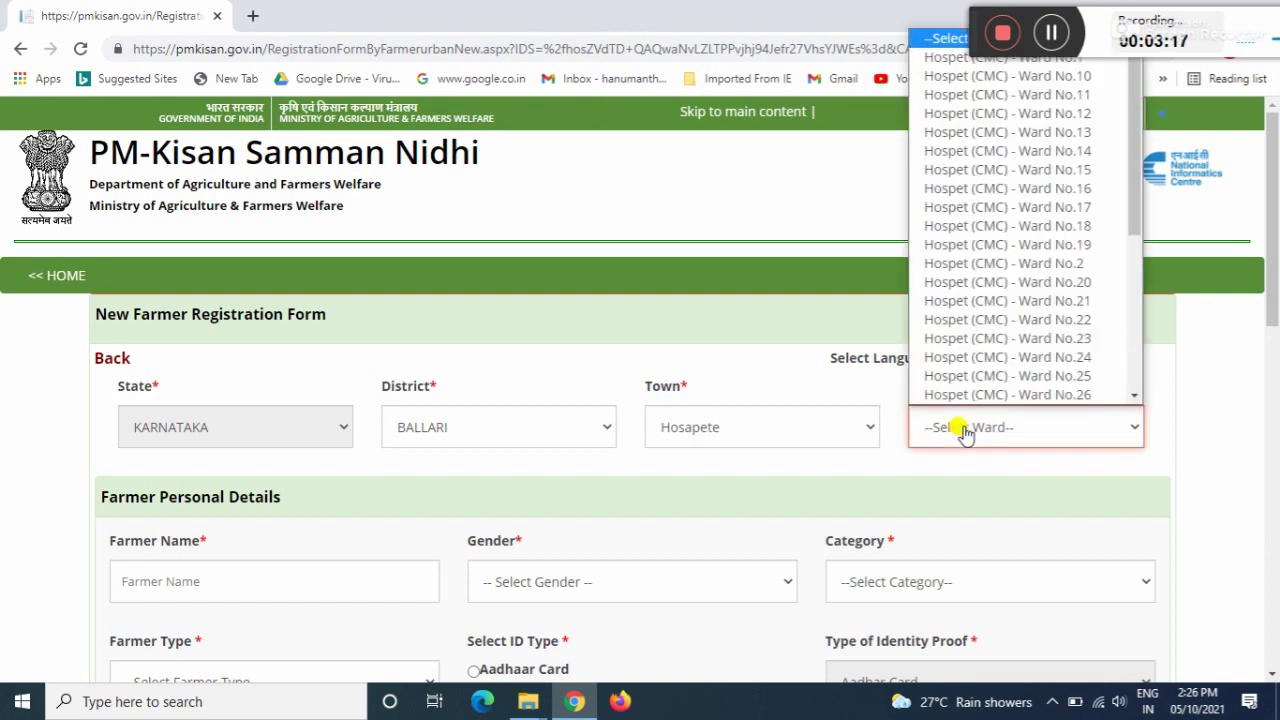
pyautogui.click(1080, 320)
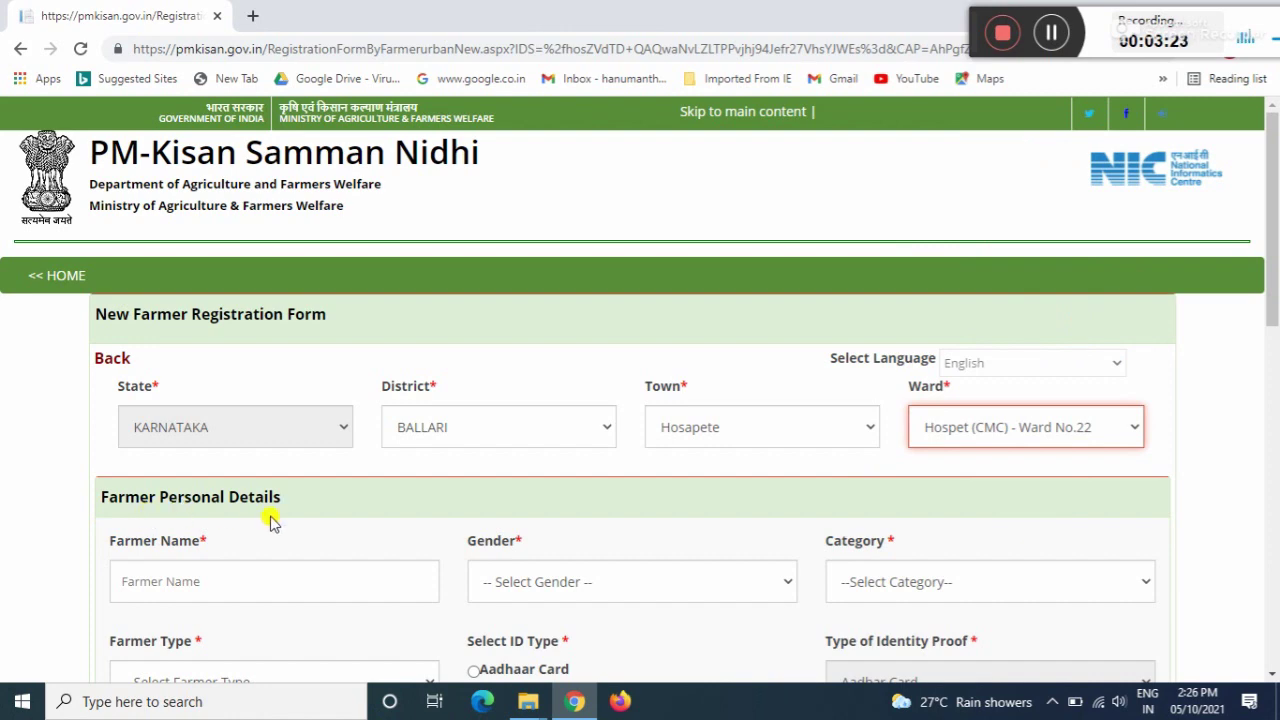
# - Set the farmer's category to SC in the Farmer Personal Details section
pyautogui.click(1270, 674)
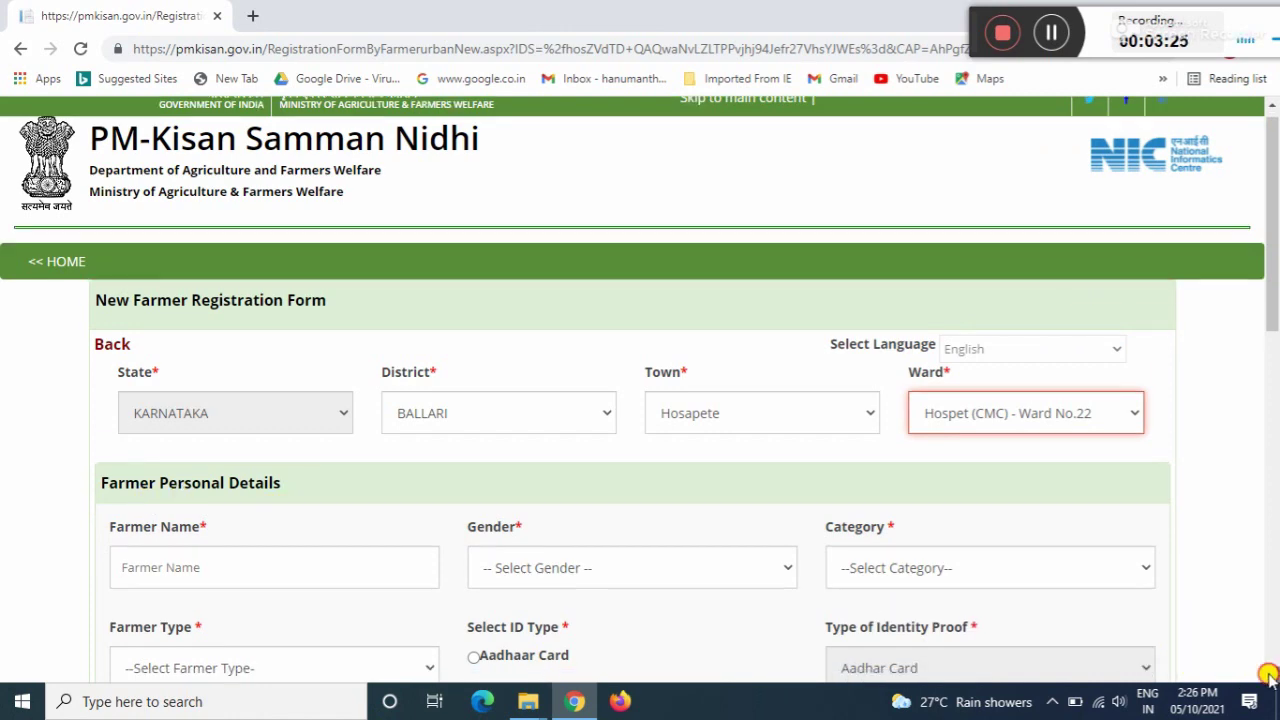
pyautogui.scroll(-3, 1268, 676)
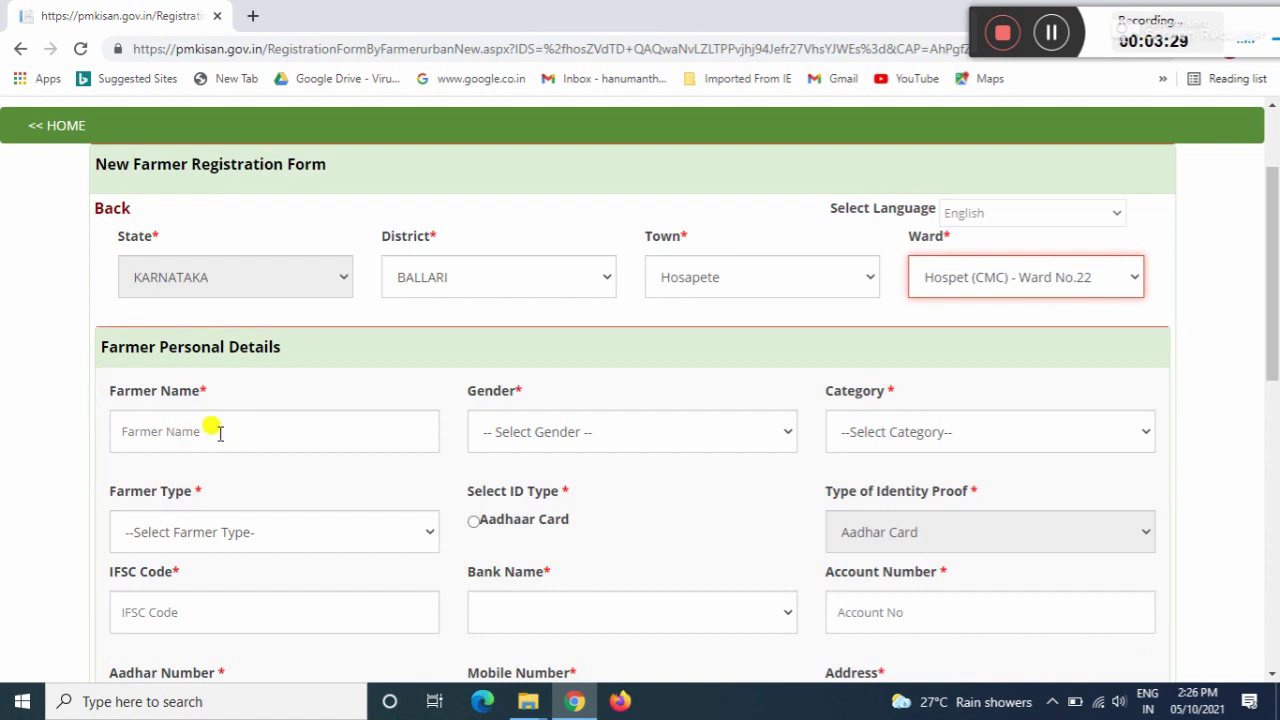
pyautogui.click(534, 434)
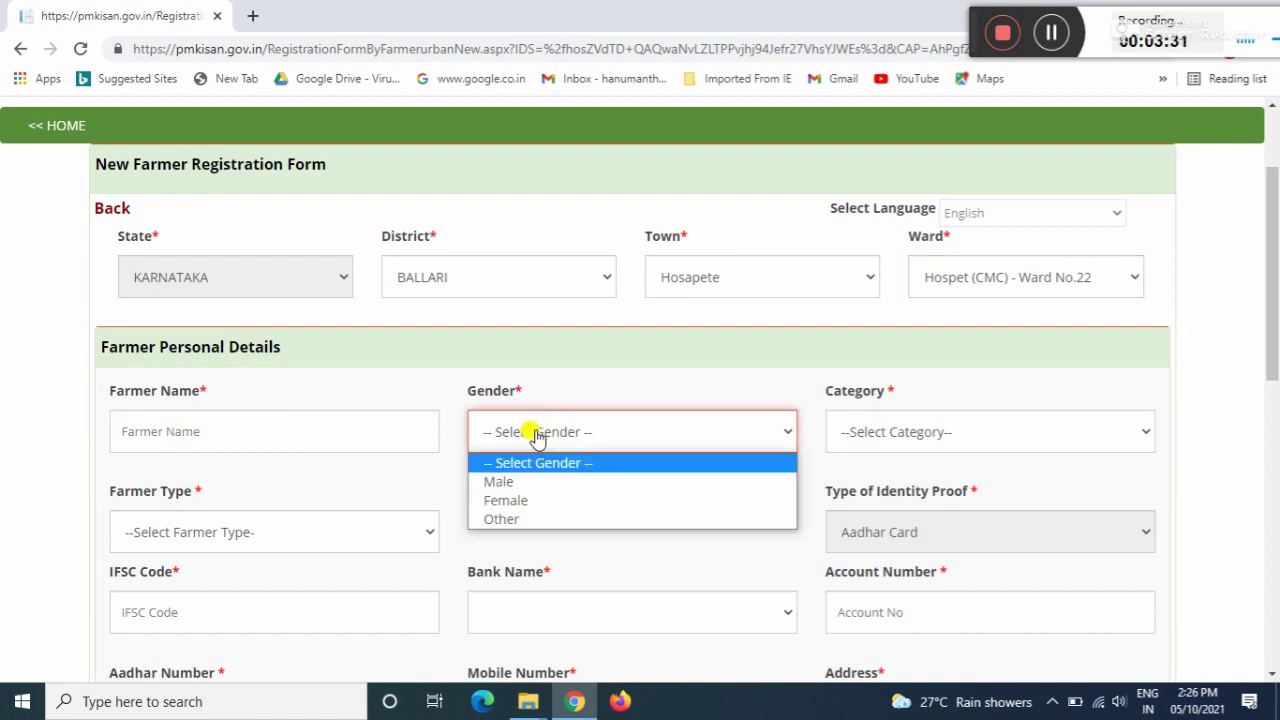
pyautogui.click(534, 434)
pyautogui.click(902, 437)
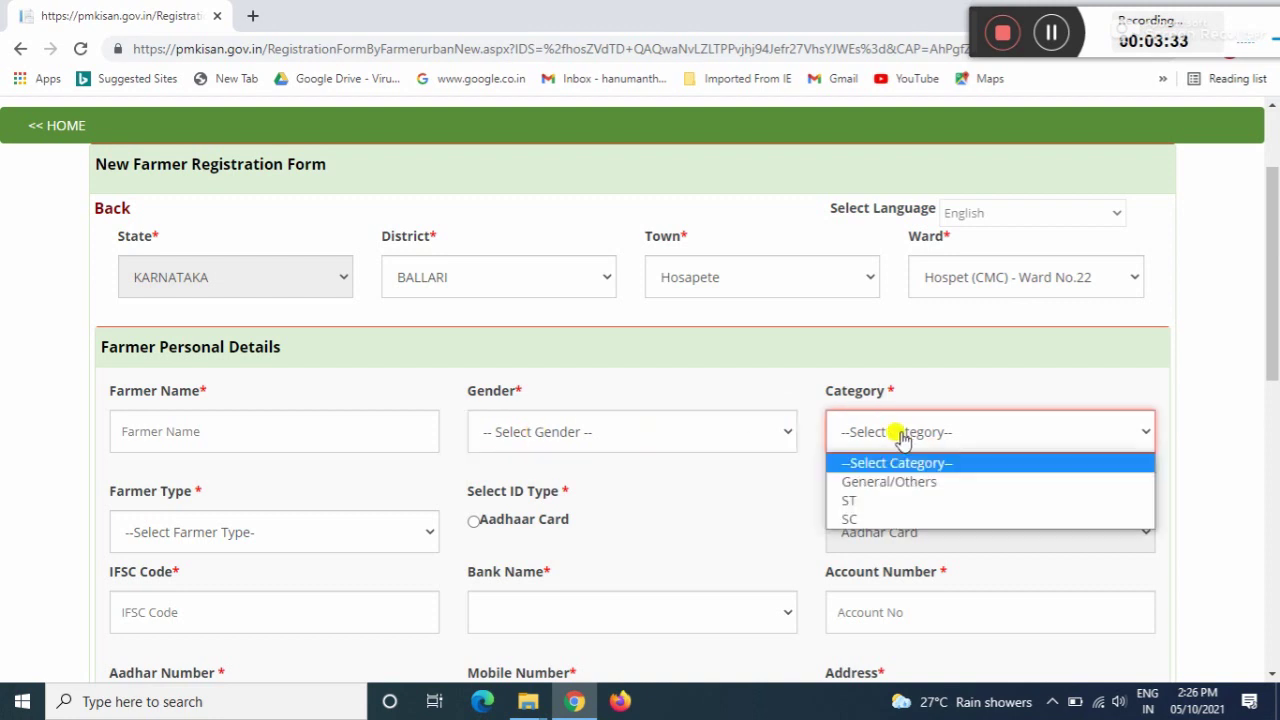
pyautogui.click(850, 519)
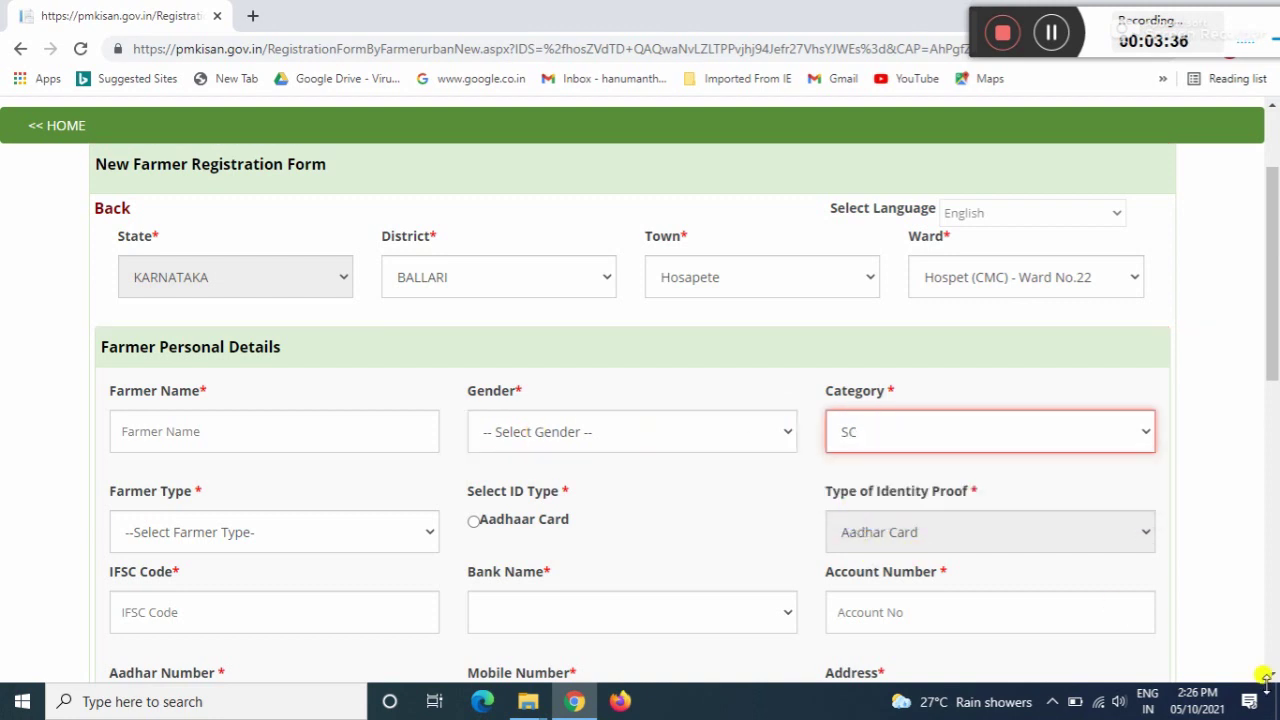
# - Choose Aadhaar Card as the farmer's ID type
pyautogui.click(243, 537)
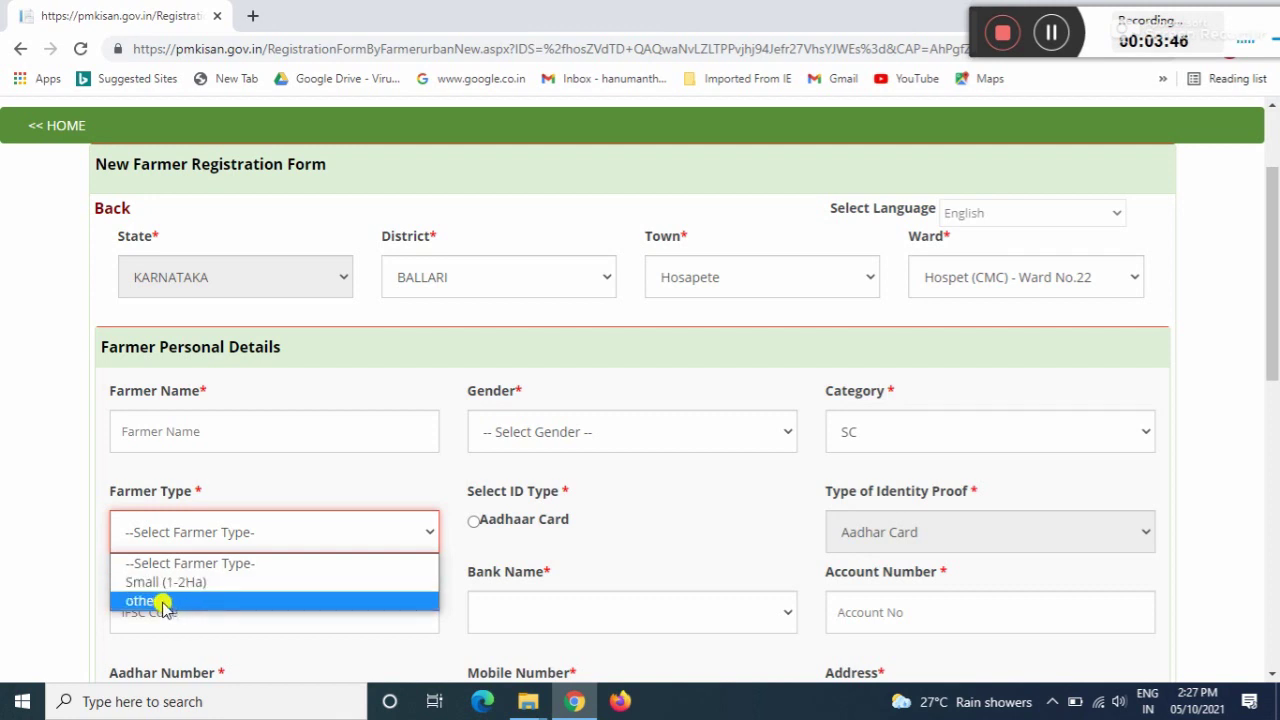
pyautogui.click(287, 482)
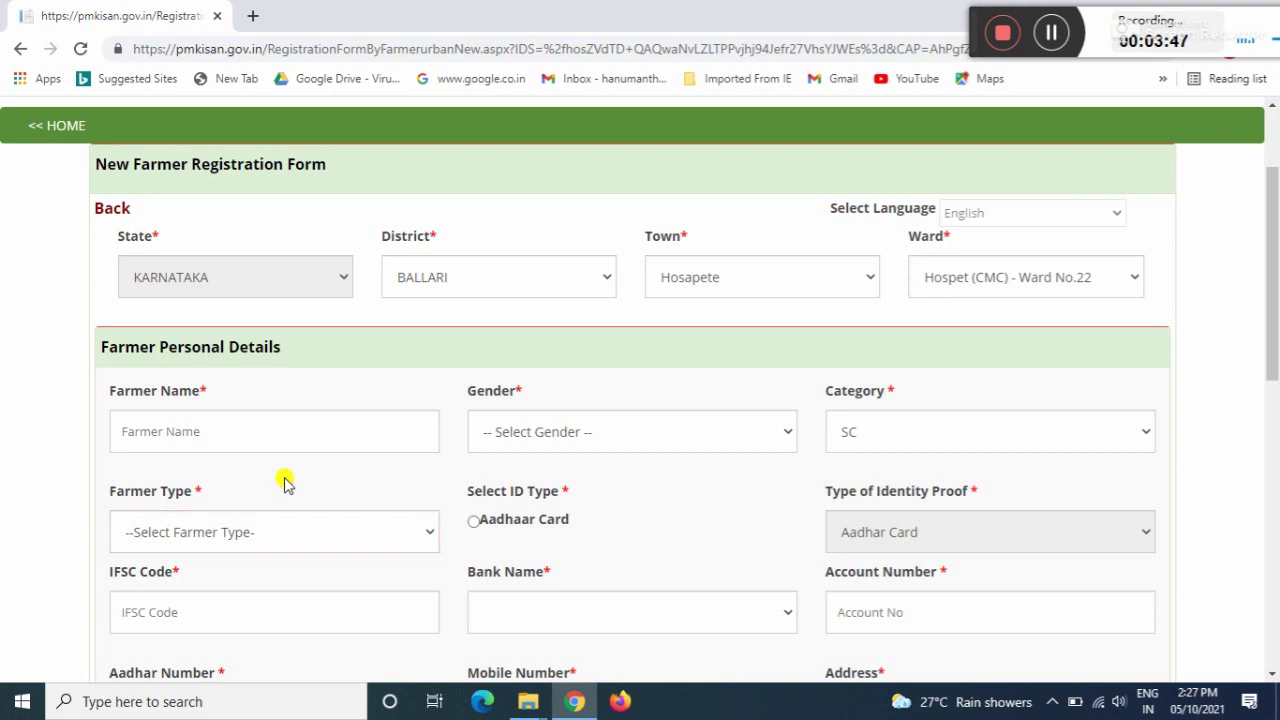
pyautogui.click(472, 522)
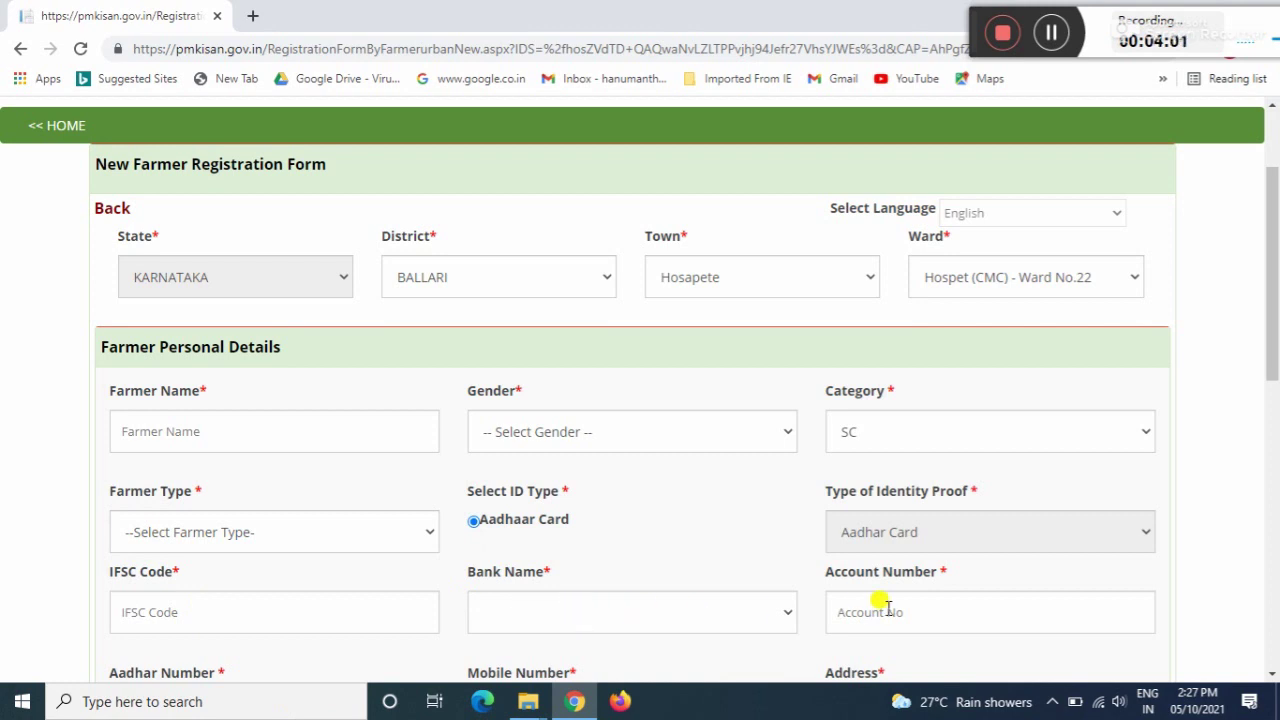
# - Open the Add Land Detail entry form for the single-ownership land table
pyautogui.click(1272, 672)
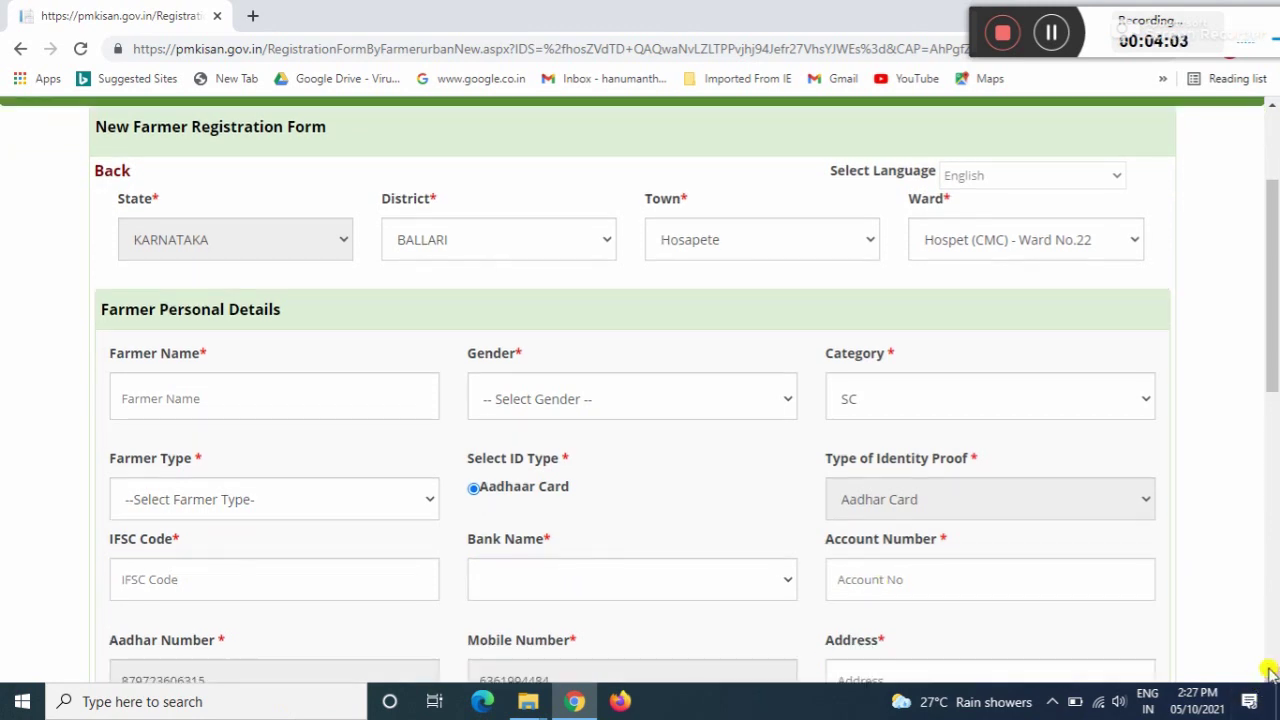
pyautogui.scroll(-3, 1268, 672)
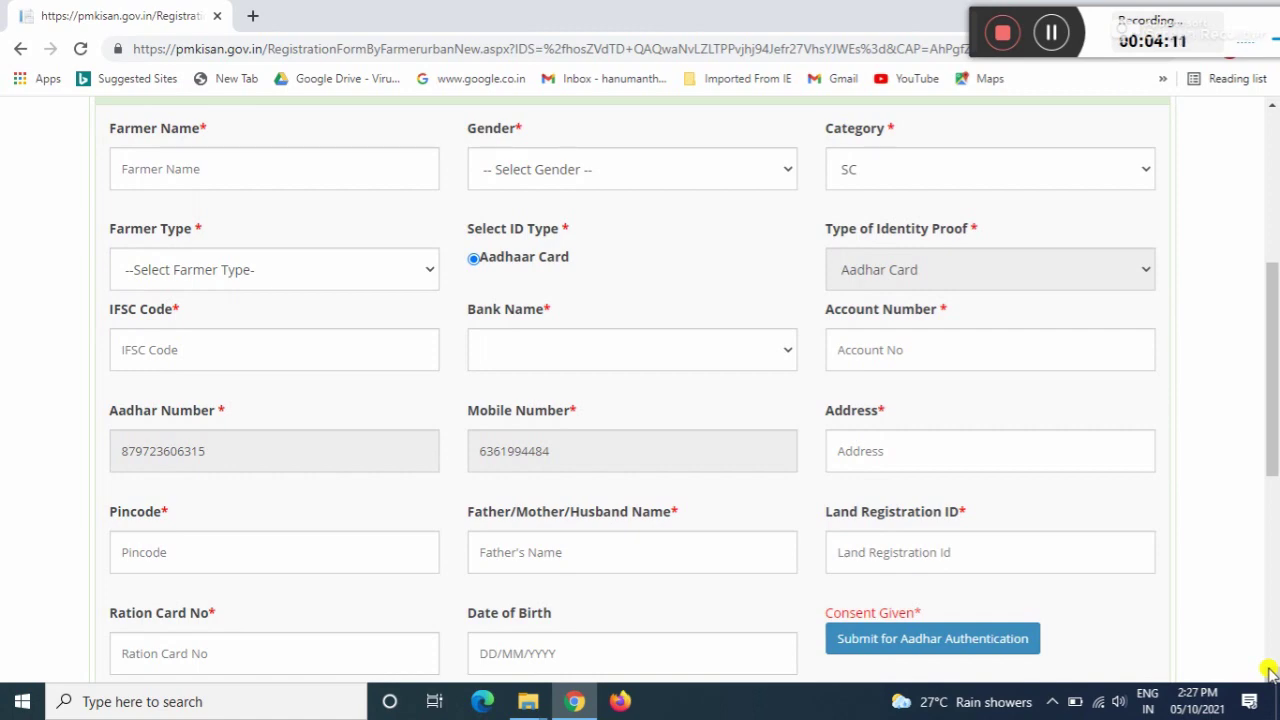
pyautogui.scroll(-3, 1268, 674)
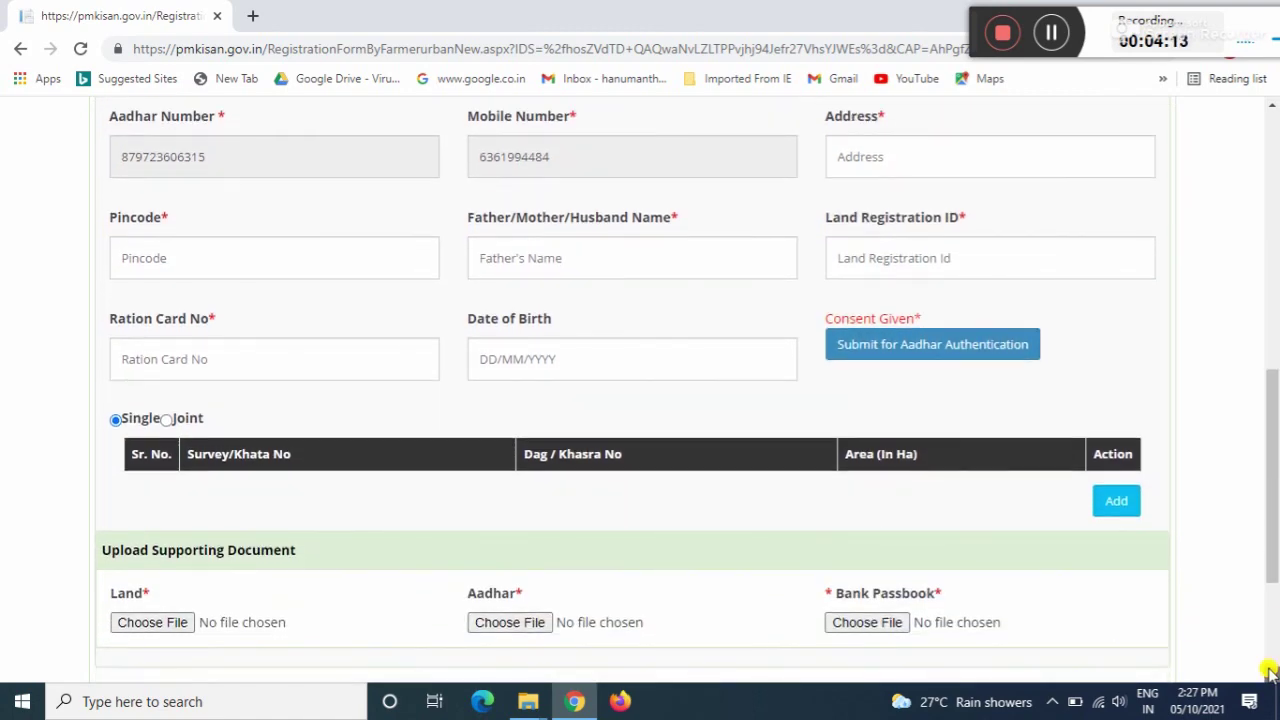
pyautogui.scroll(-1, 1268, 674)
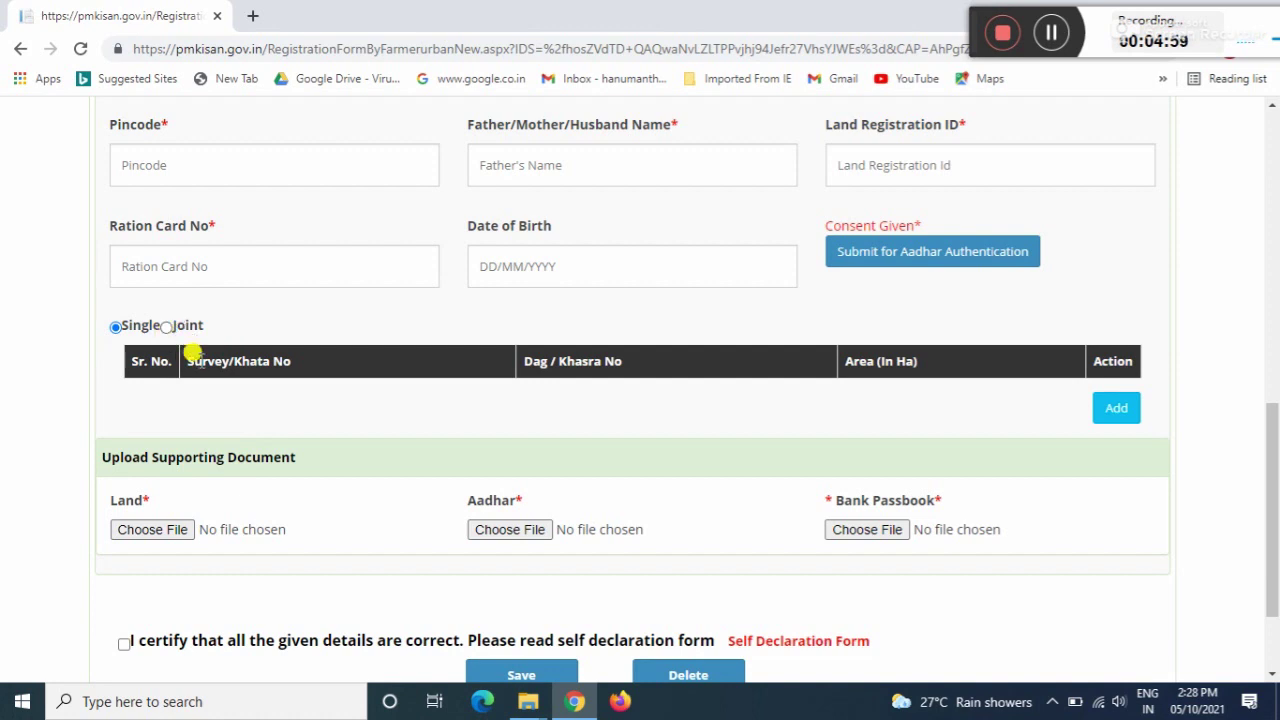
pyautogui.click(1112, 416)
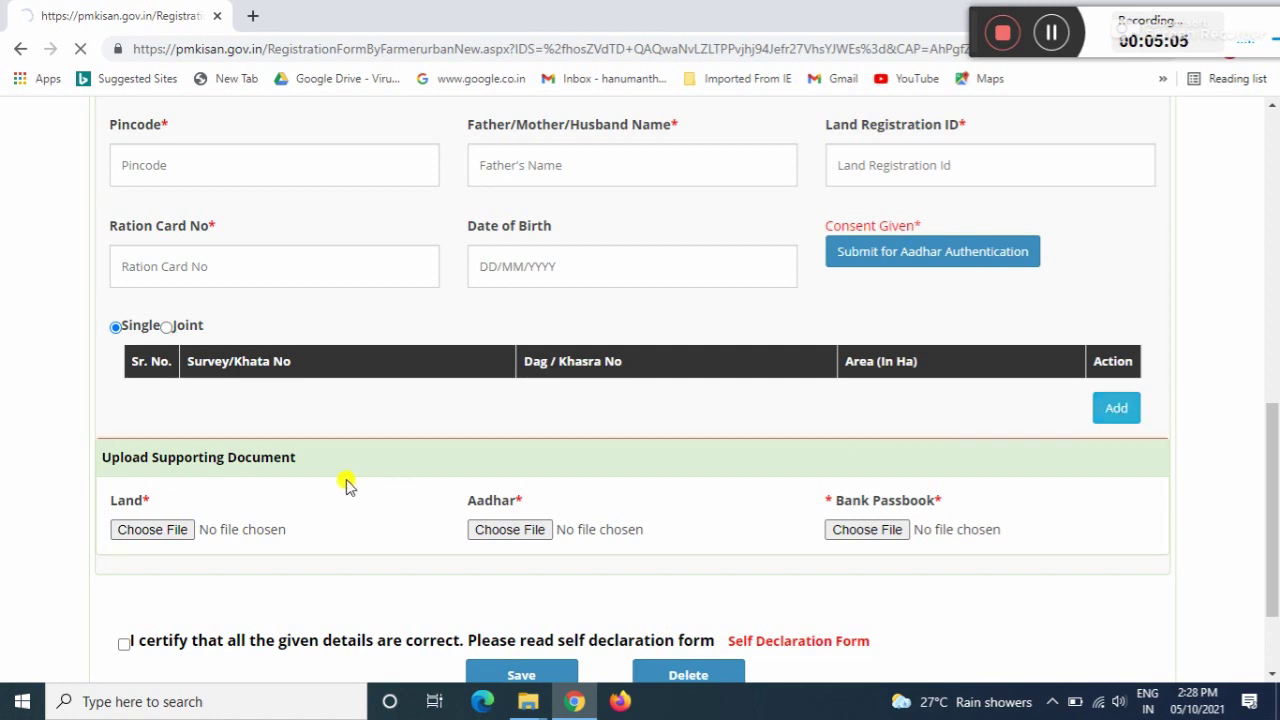
pyautogui.click(1118, 414)
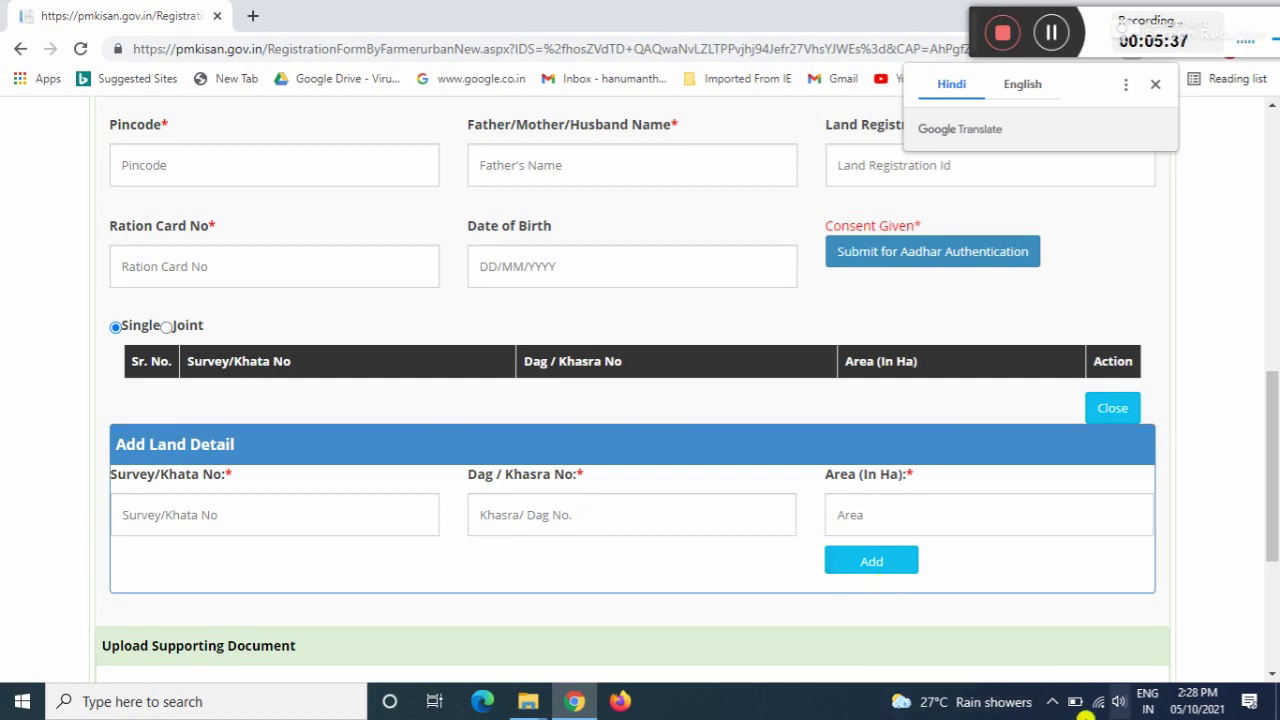
# - Certify that all the given details are correct and open the Self Declaration Form
pyautogui.scroll(-2, 1270, 670)
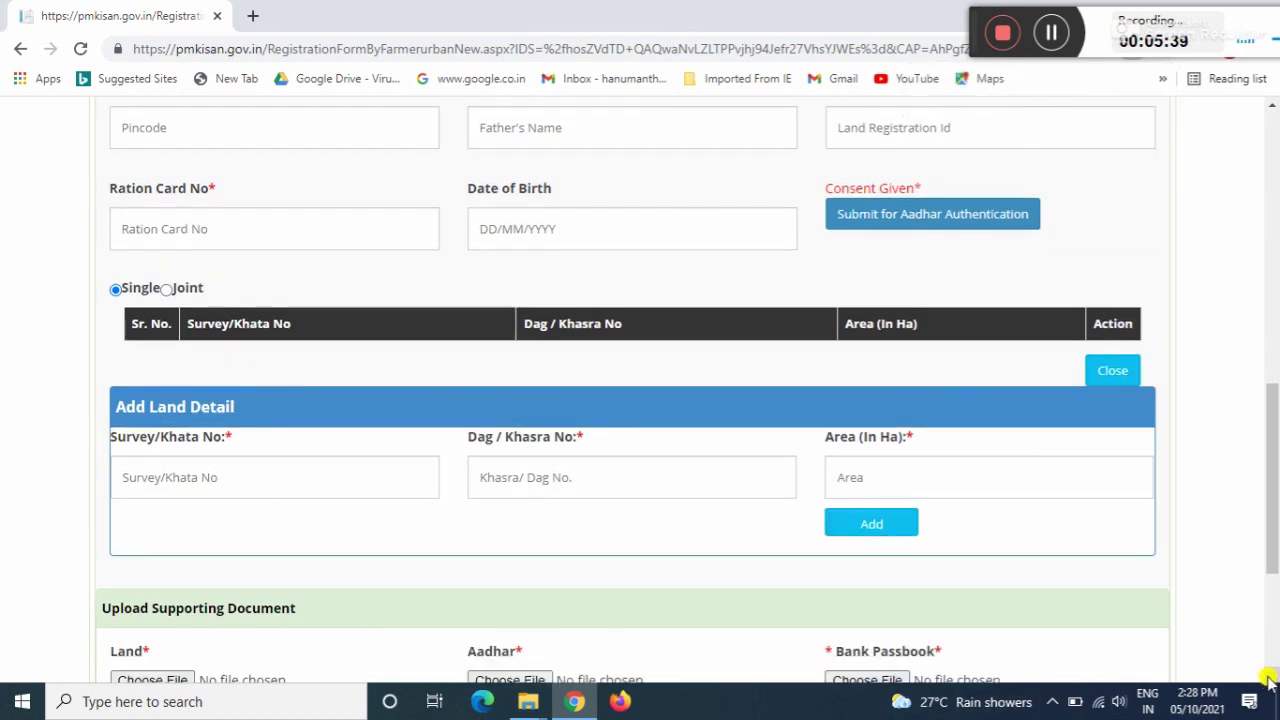
pyautogui.scroll(-3, 1268, 680)
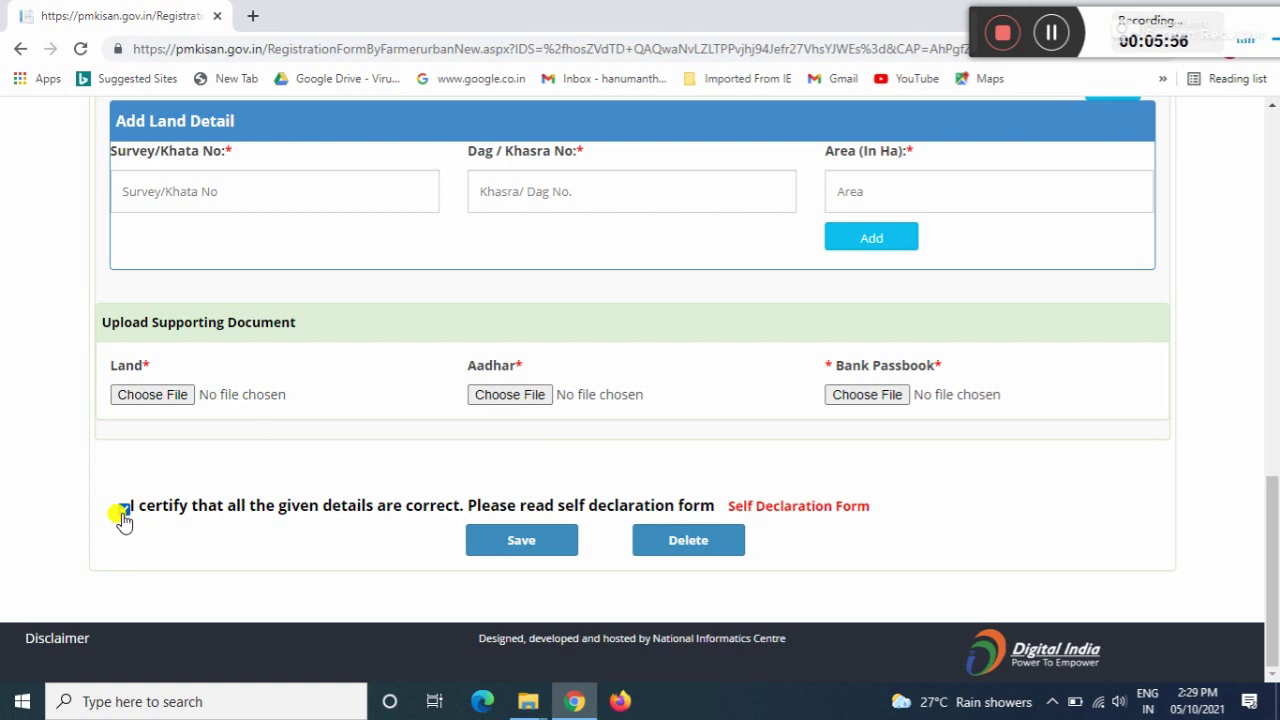
pyautogui.click(847, 512)
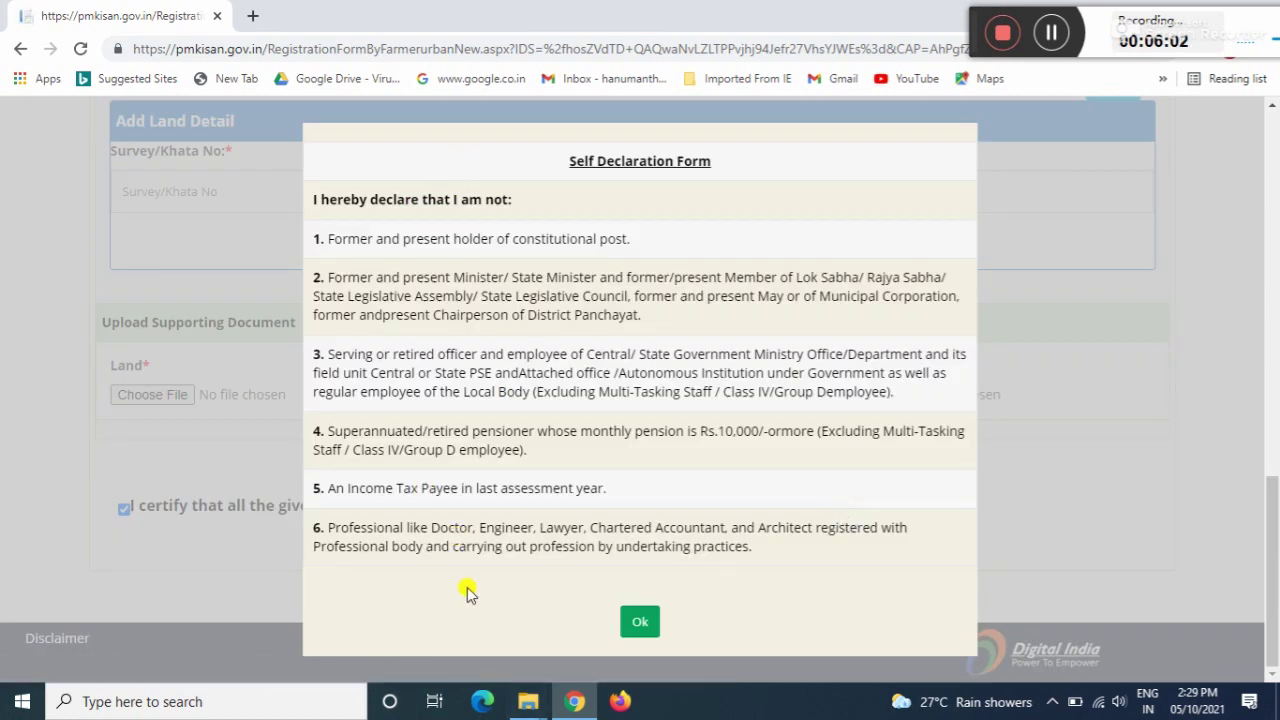
# - Acknowledge the Self Declaration Form and save the new farmer registration form
pyautogui.click(640, 621)
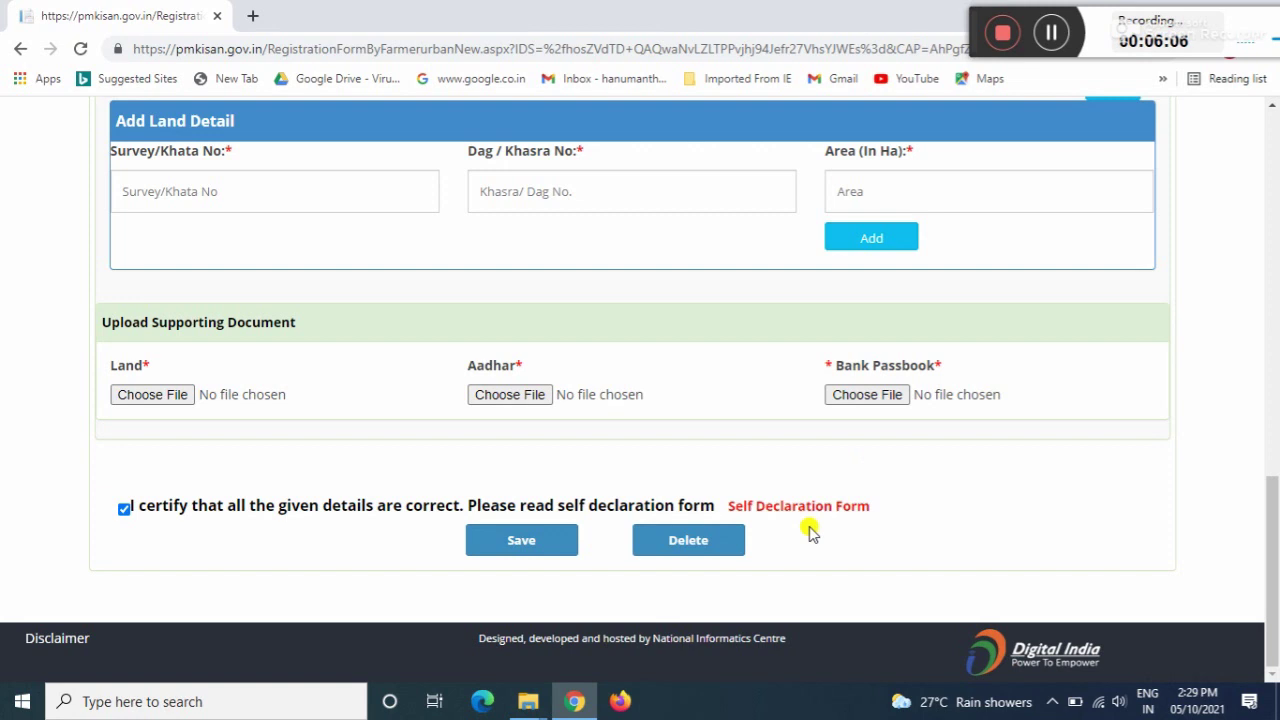
pyautogui.click(557, 543)
# - Leave the registration form for the PM-Kisan home page and open Beneficiary Status from Farmers Corner
pyautogui.click(1273, 112)
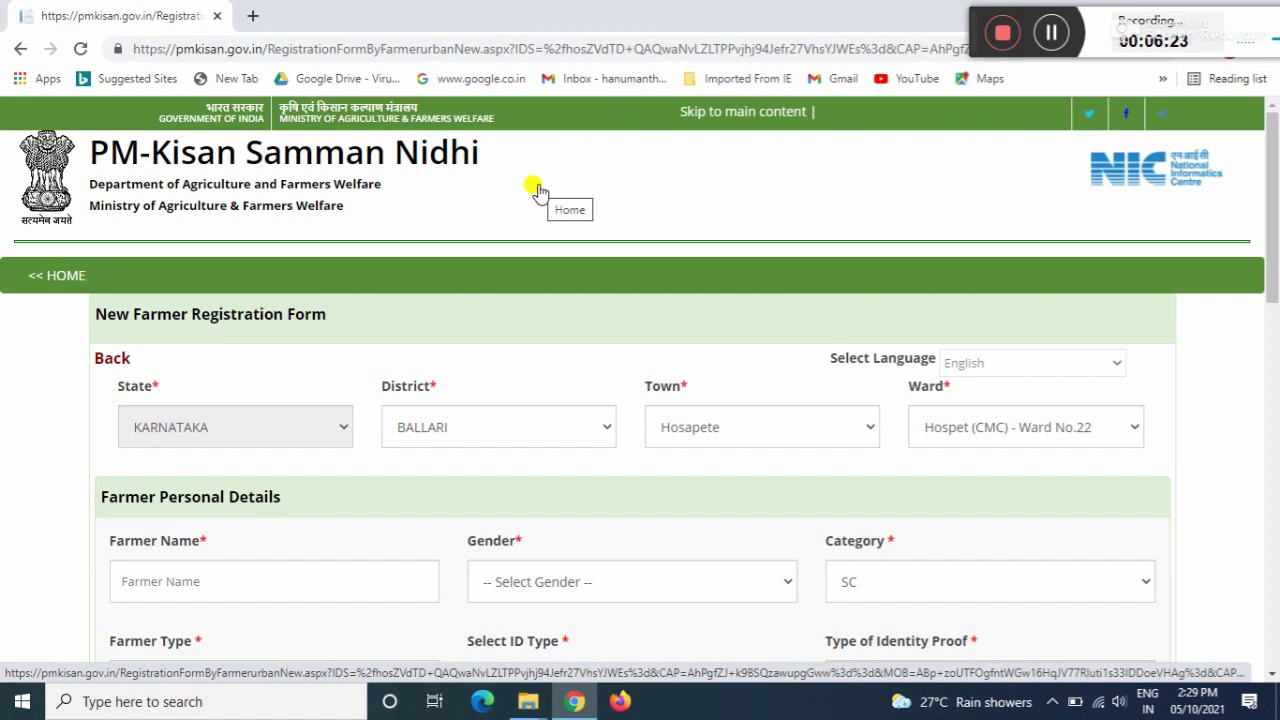
pyautogui.click(57, 281)
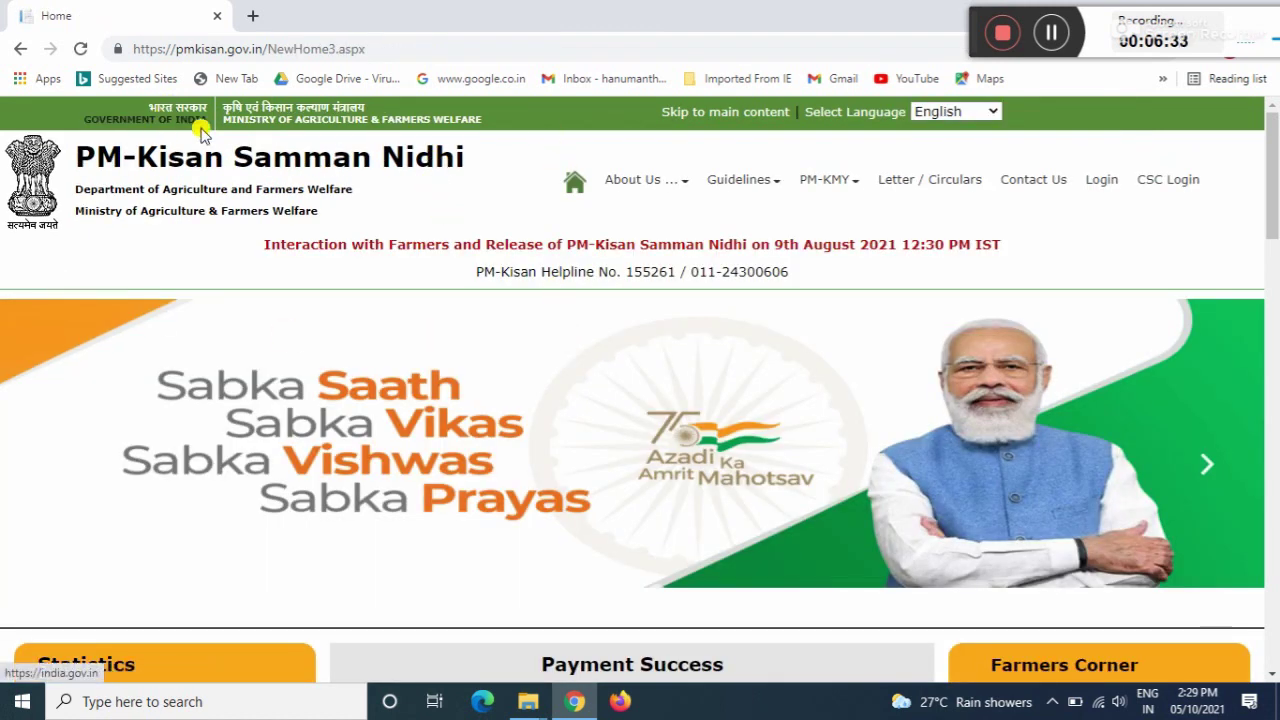
pyautogui.scroll(-5, 1270, 675)
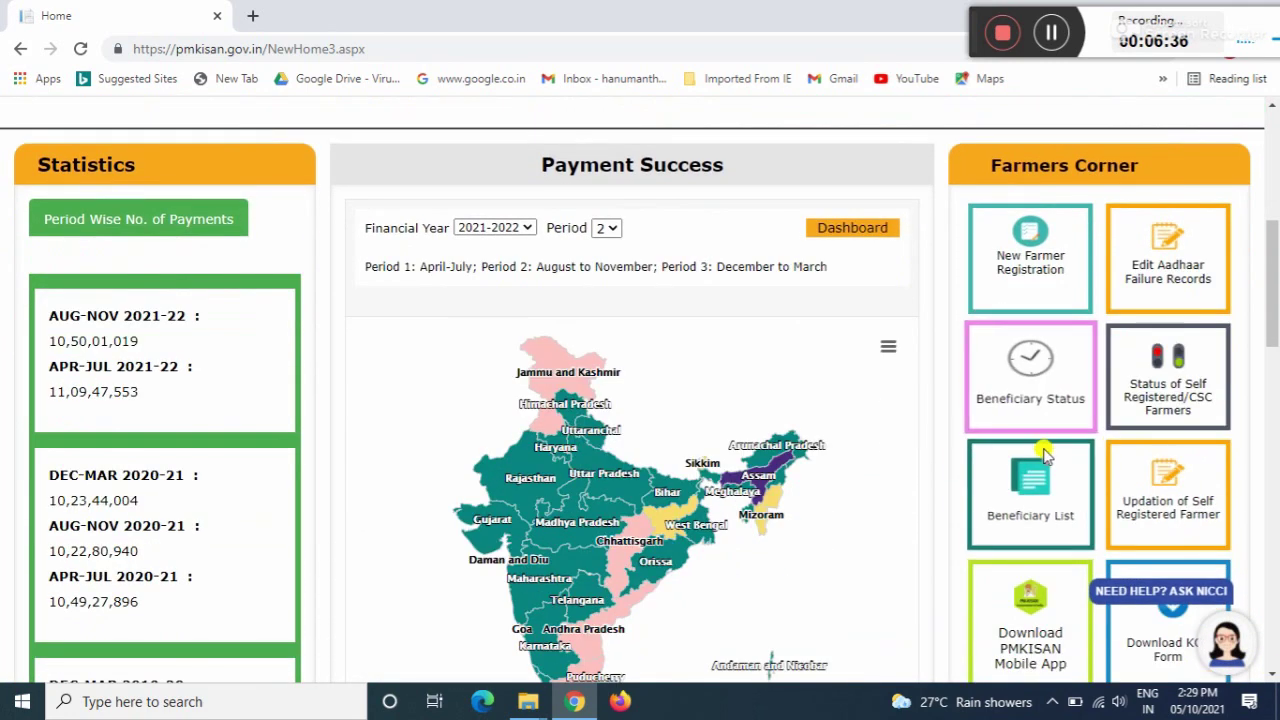
pyautogui.click(1037, 357)
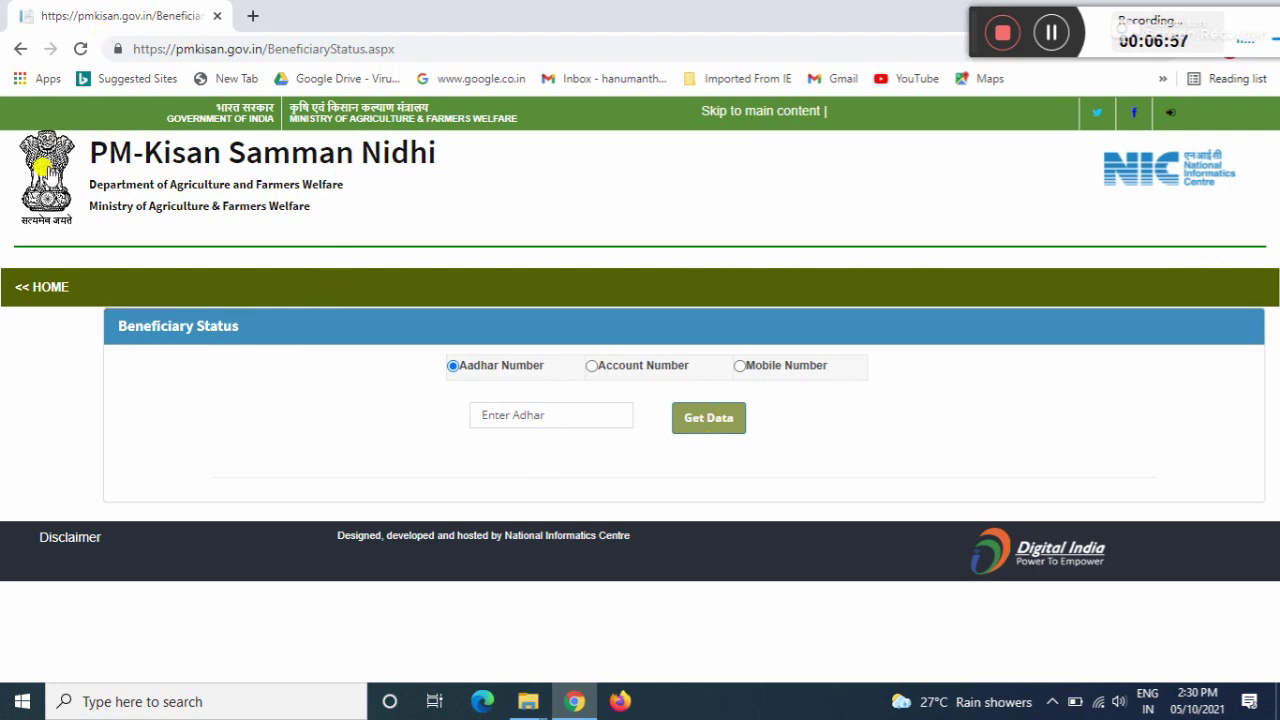
# - Return from the Beneficiary Status page to the PM-Kisan home page
pyautogui.click(63, 297)
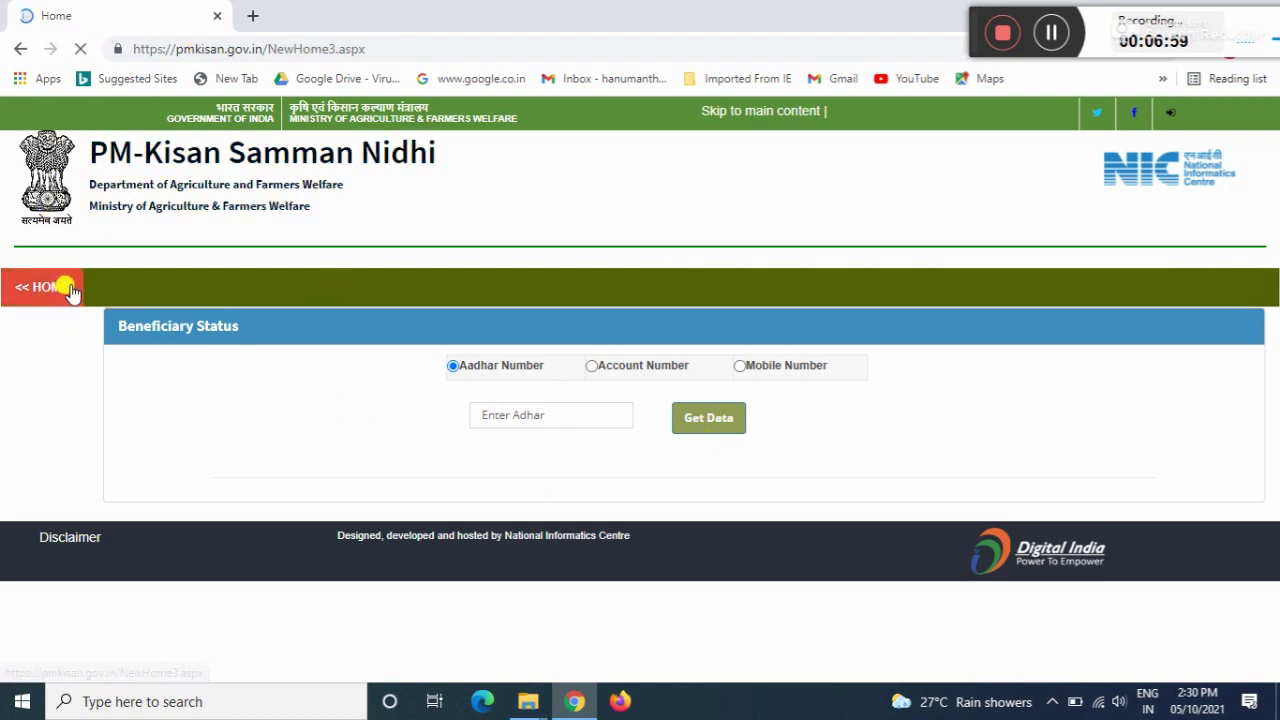